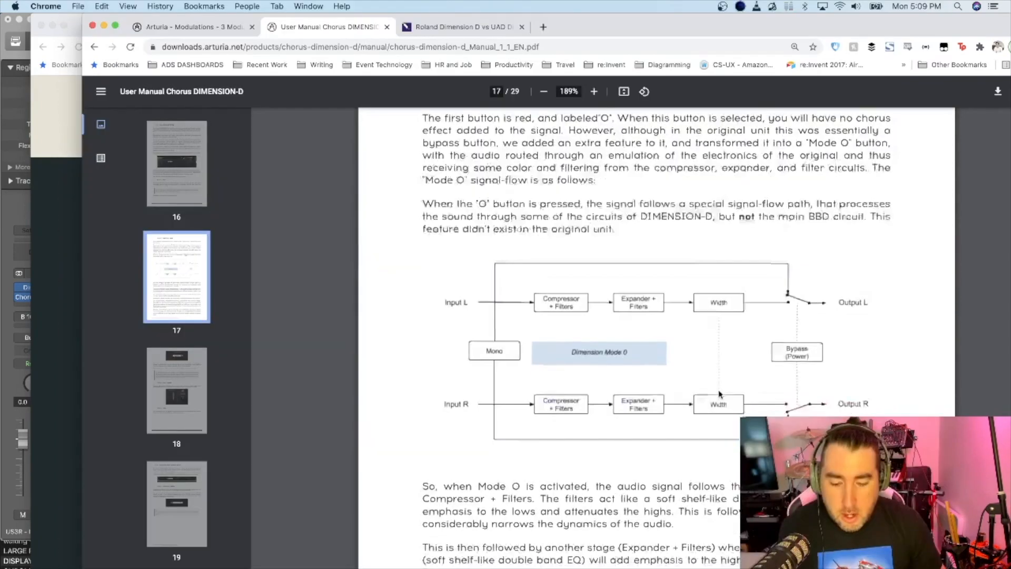
- Read the Chorus DIMENSION-D manual's sections on the Dimension Mode buttons, Output Level and Power
scroll(653, 316, "down", 5)
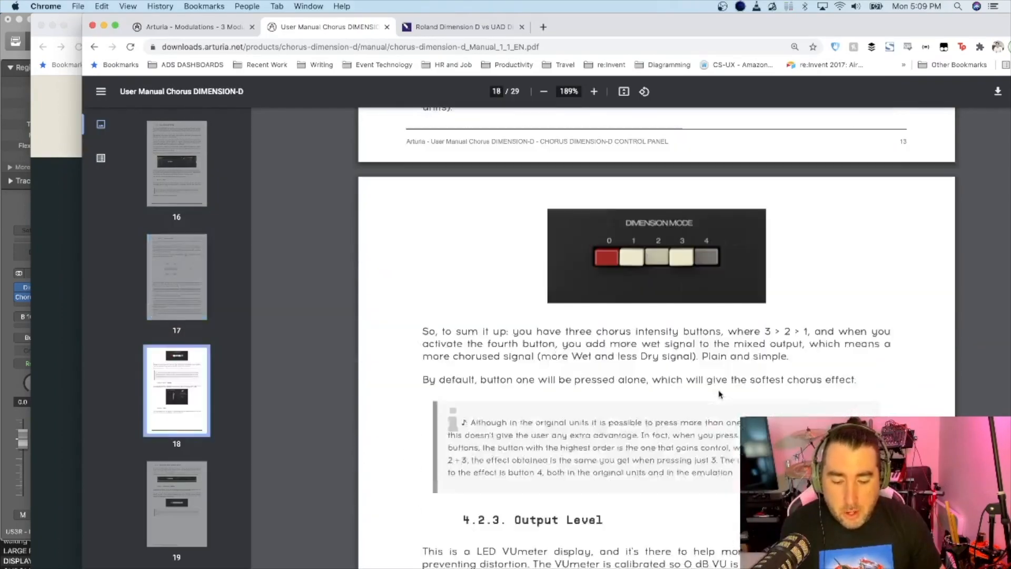
scroll(720, 395, "down", 10)
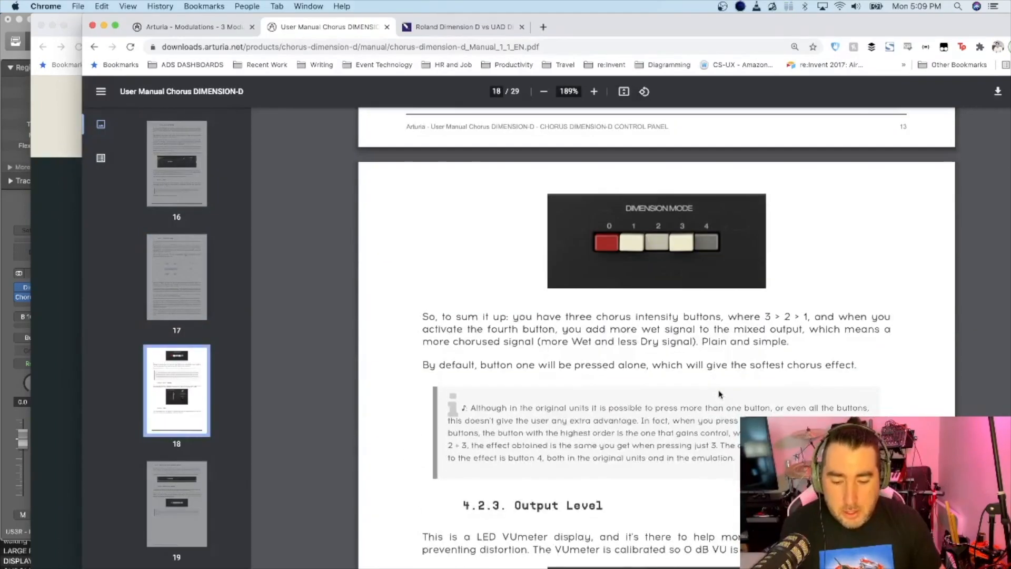
scroll(720, 394, "down", 2)
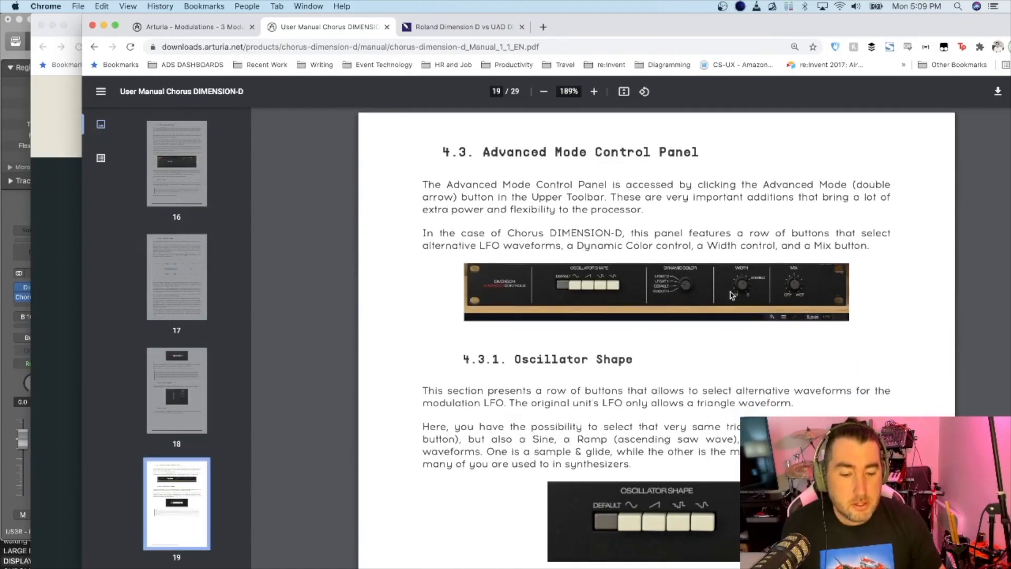
scroll(740, 316, "up", 15)
scroll(739, 390, "down", 12)
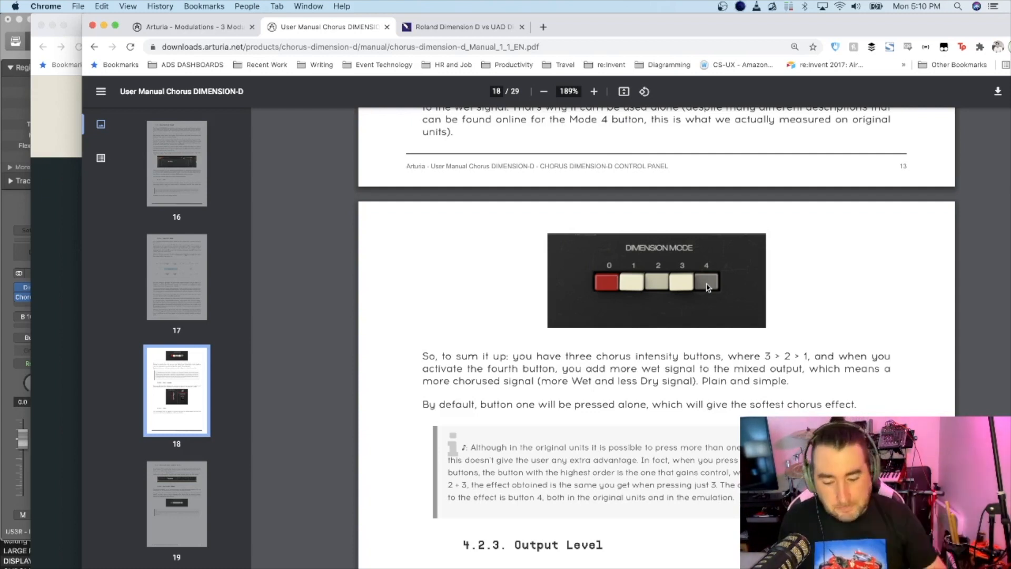
scroll(708, 287, "down", 7)
scroll(708, 288, "down", 5)
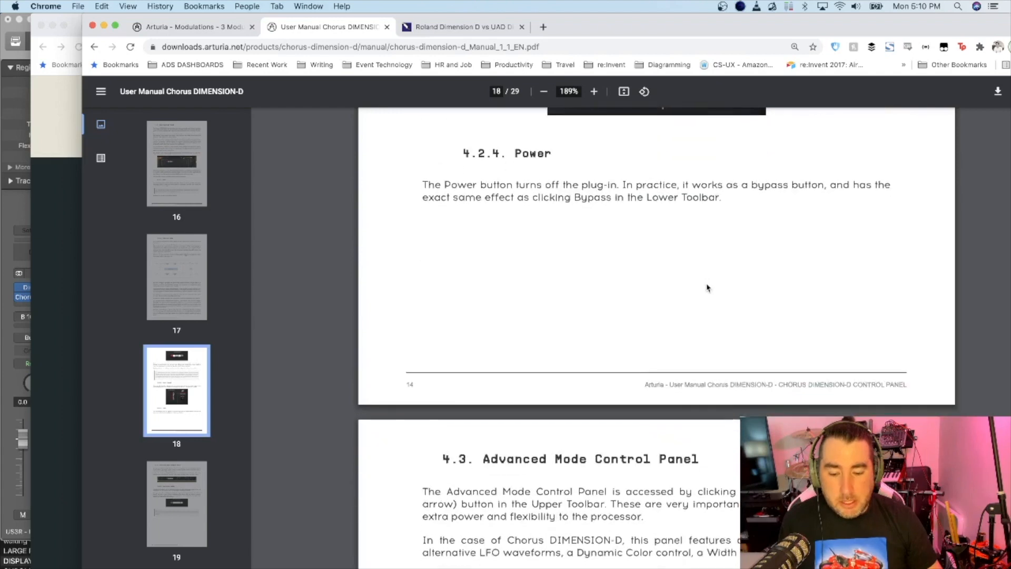
- Read the manual's Advanced Mode Control Panel section, covering Oscillator Shape, Dynamic Color and Stereo Width
scroll(708, 287, "down", 5)
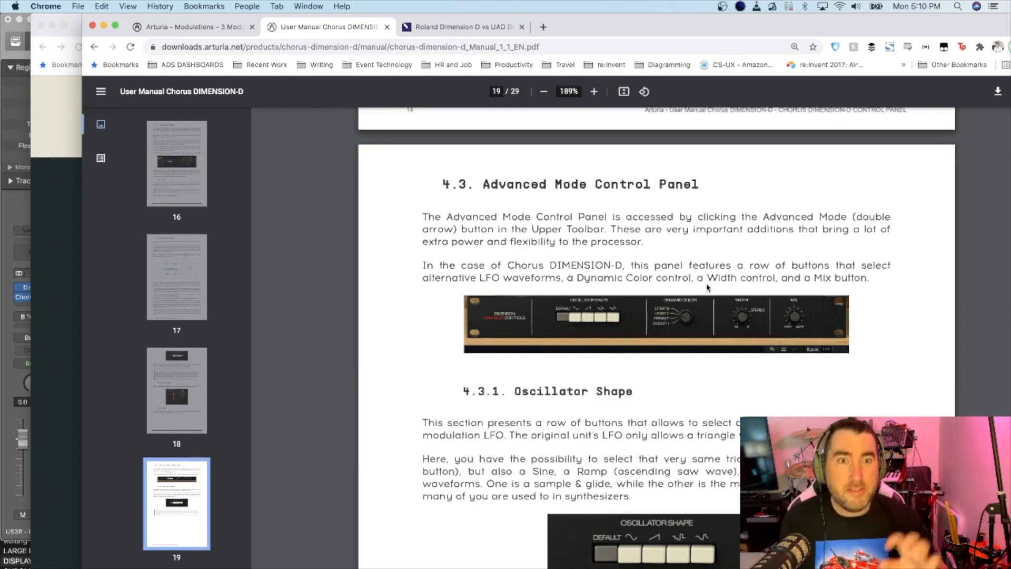
scroll(730, 301, "down", 10)
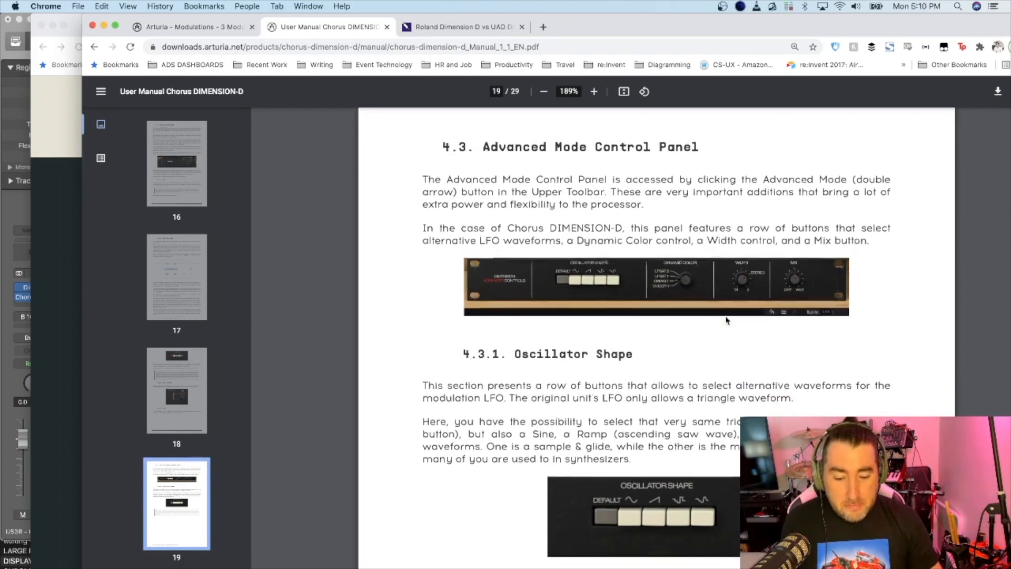
scroll(727, 320, "down", 3)
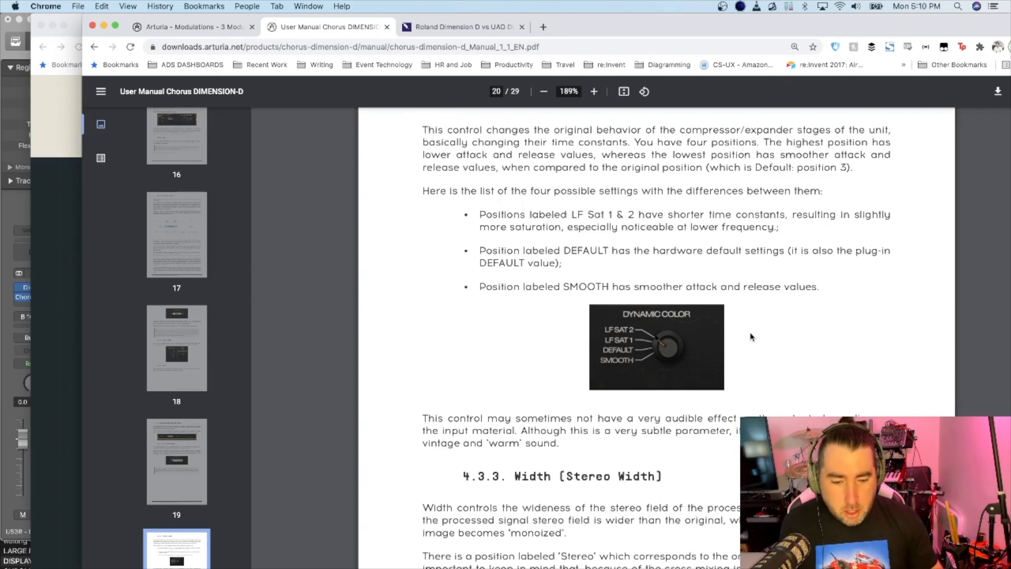
scroll(752, 337, "down", 3)
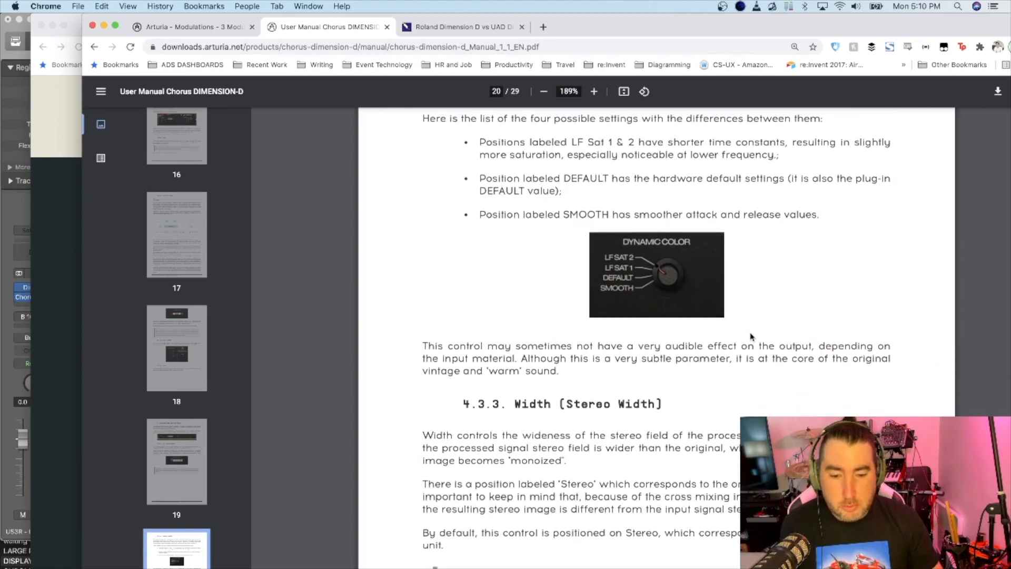
scroll(752, 338, "down", 7)
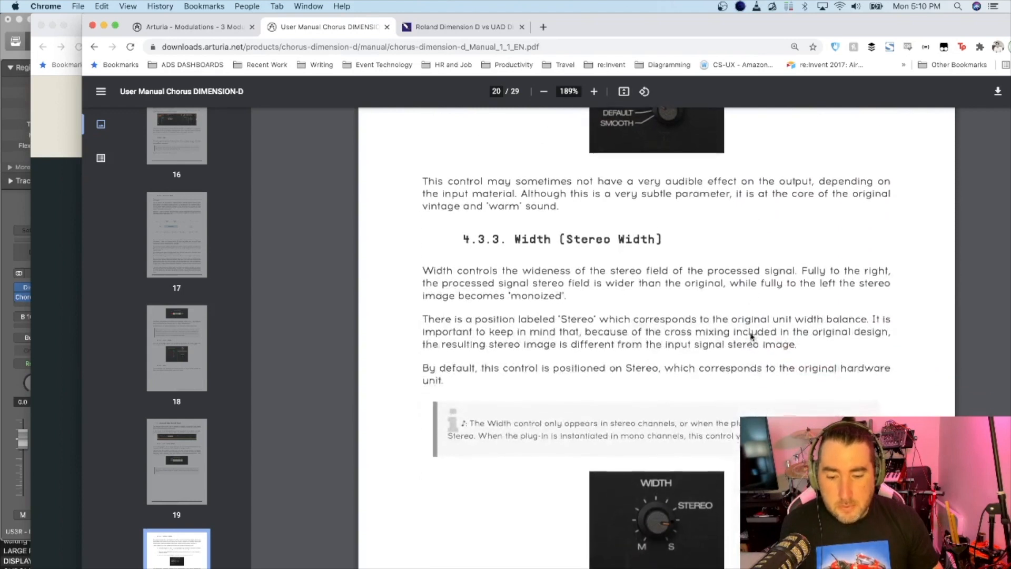
scroll(752, 337, "down", 4)
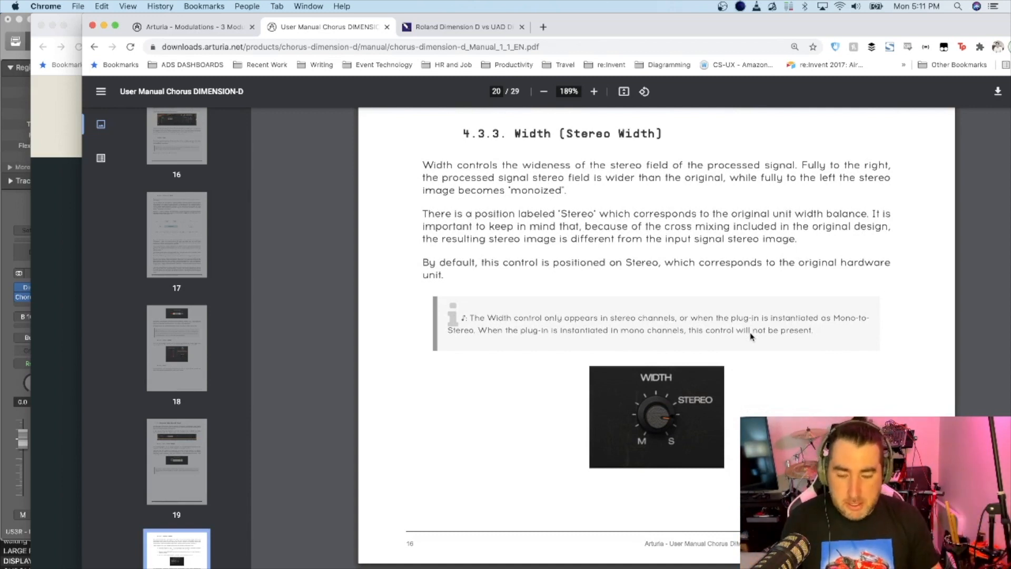
- Switch to Logic Pro and play the full mix from bar 84, stopping after a few bars
key("super+Tab")
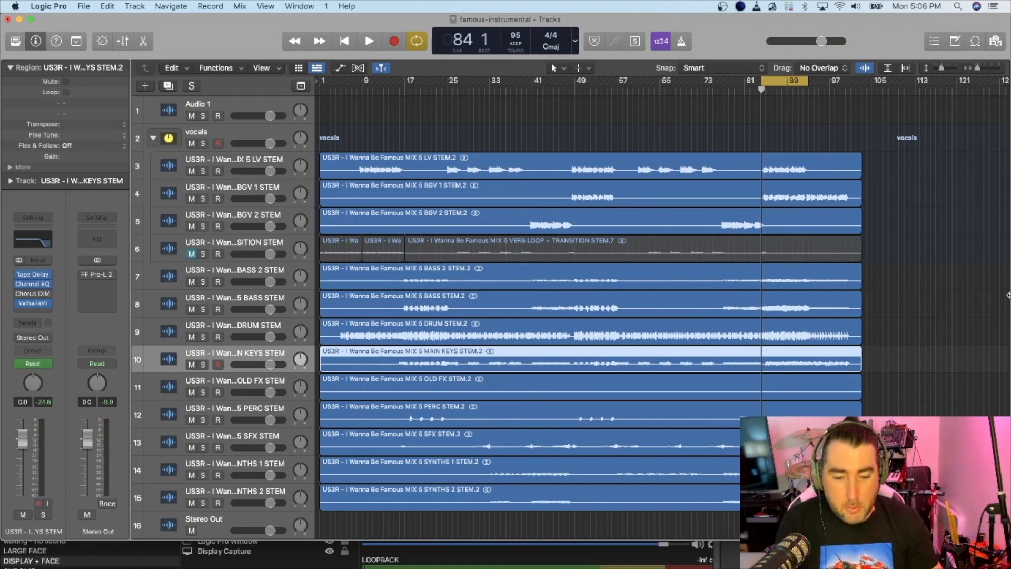
key("space")
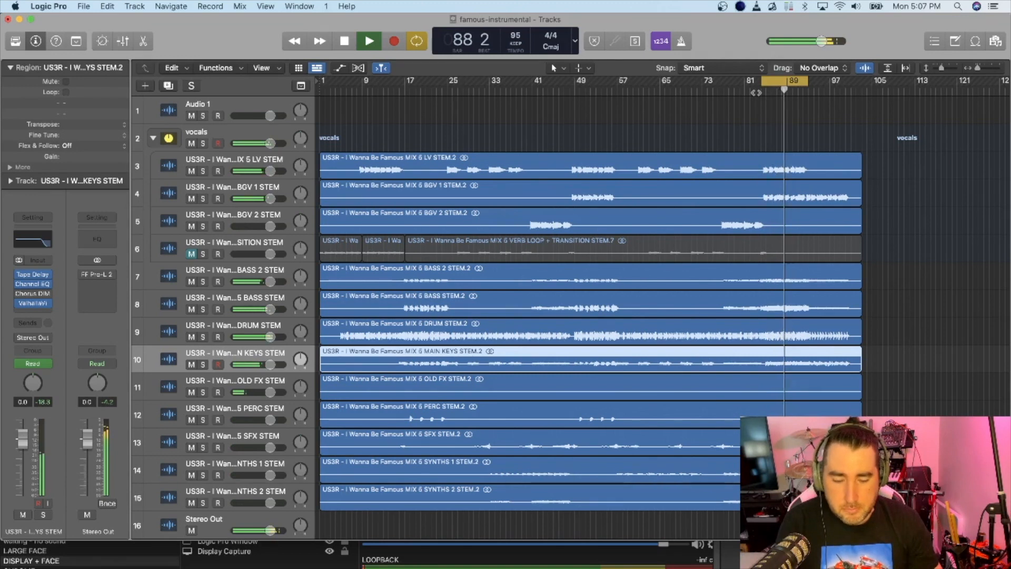
key("space")
- Solo the lead vocal track, audition it and shift the cycle region about one bar forward
left_click(203, 172)
key("space")
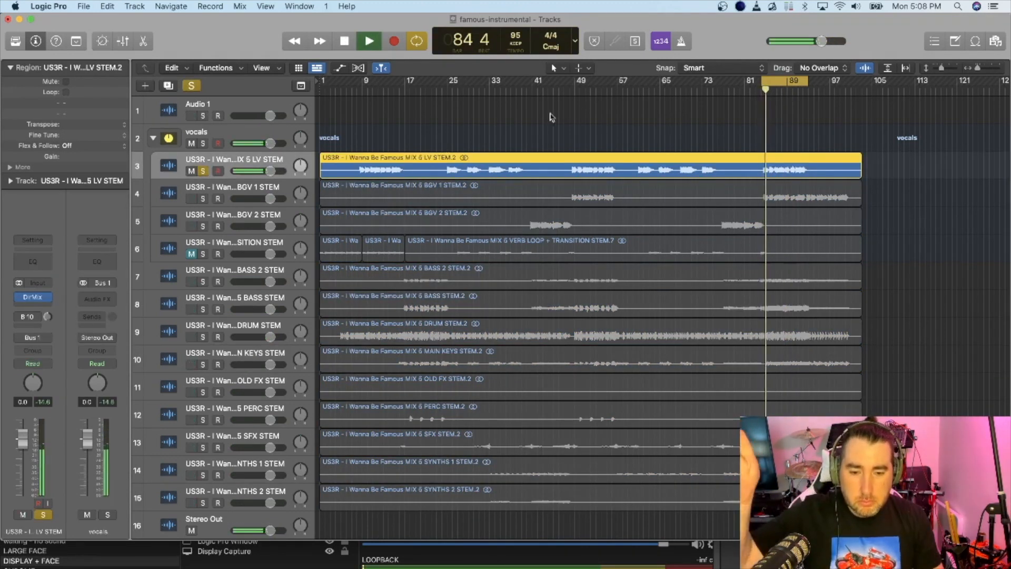
left_click_drag(778, 82, 783, 82)
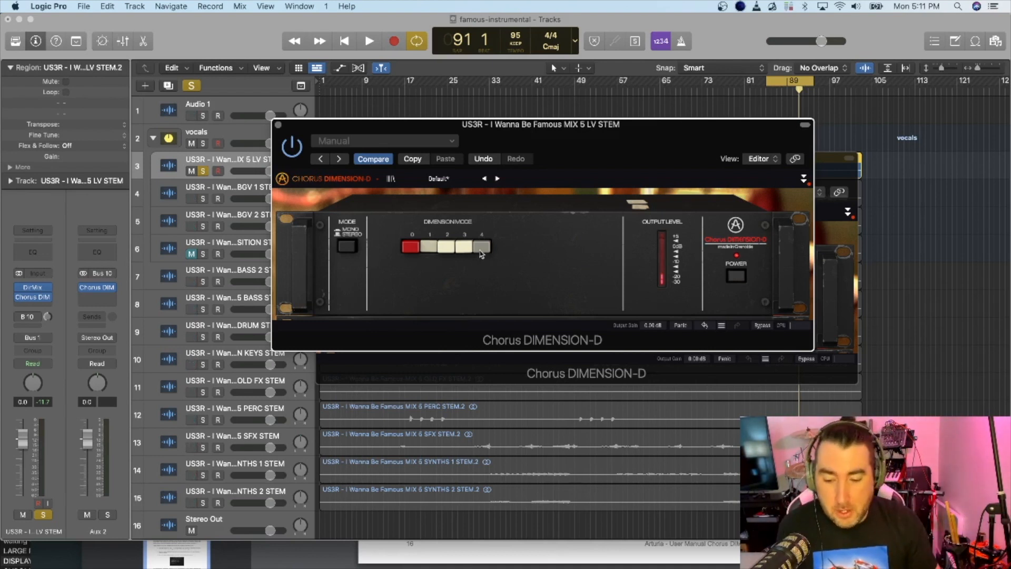
key("space")
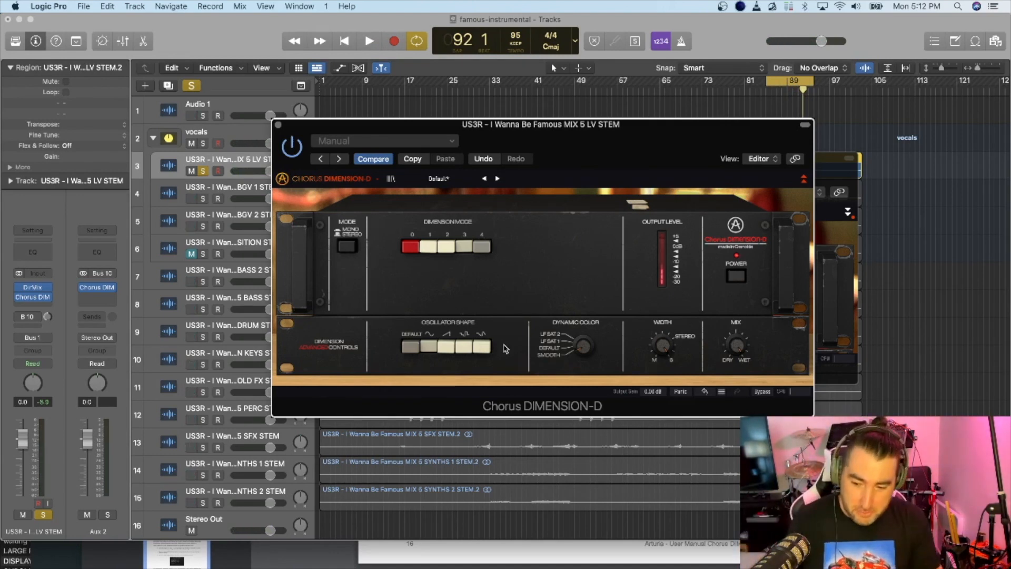
- Bypass the Chorus DIMENSION-D insert on the lead vocal and raise its Bus 10 send to about -1.0 during playback
left_click(33, 297)
key("space")
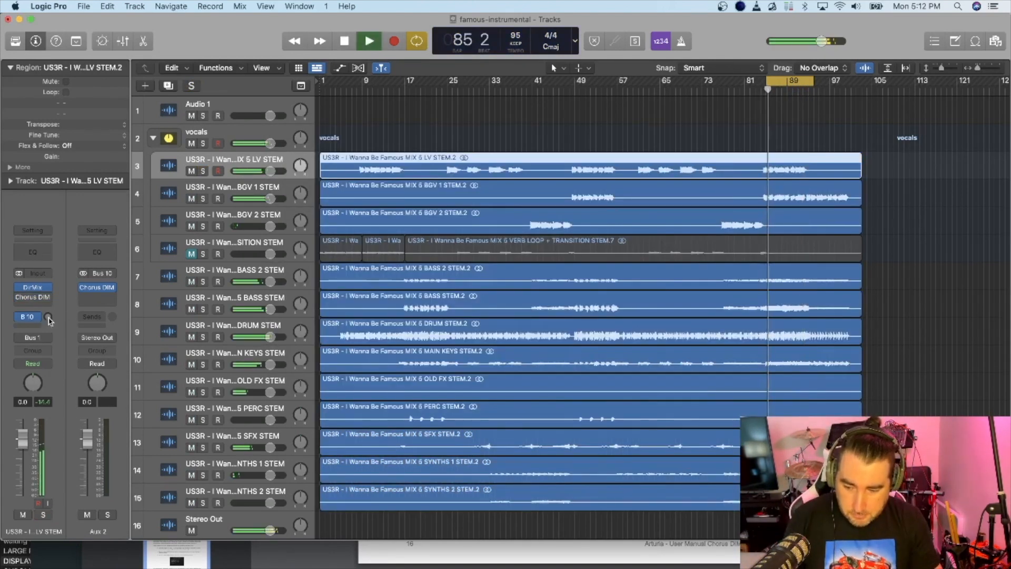
mouse_move(48, 317)
left_mouse_down()
mouse_move(47, 300)
mouse_move(47, 312)
left_mouse_up()
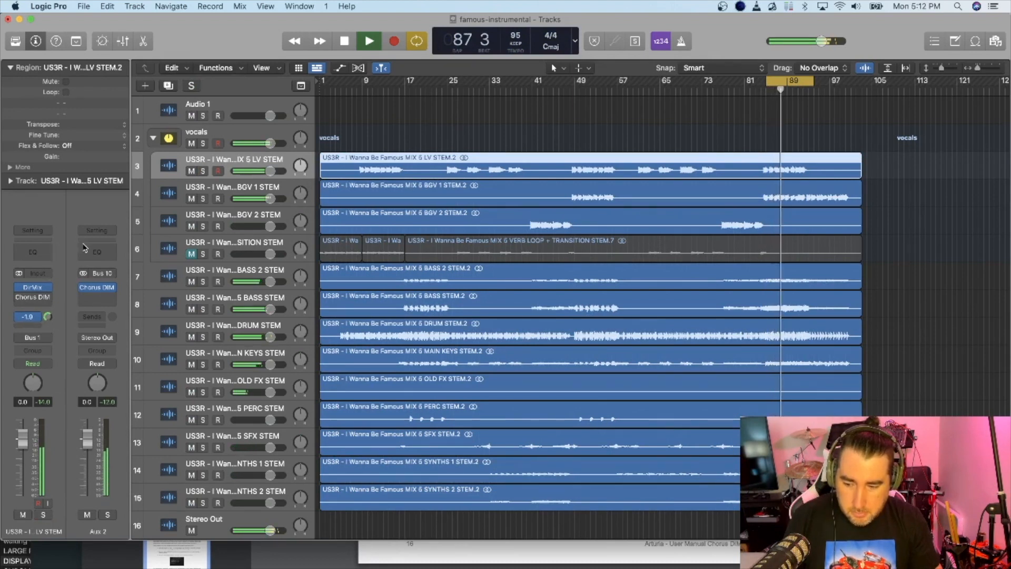
- Show the advanced controls of the Aux 2 Chorus DIMENSION-D and readjust the lead vocal's Bus 10 send
left_click(97, 288)
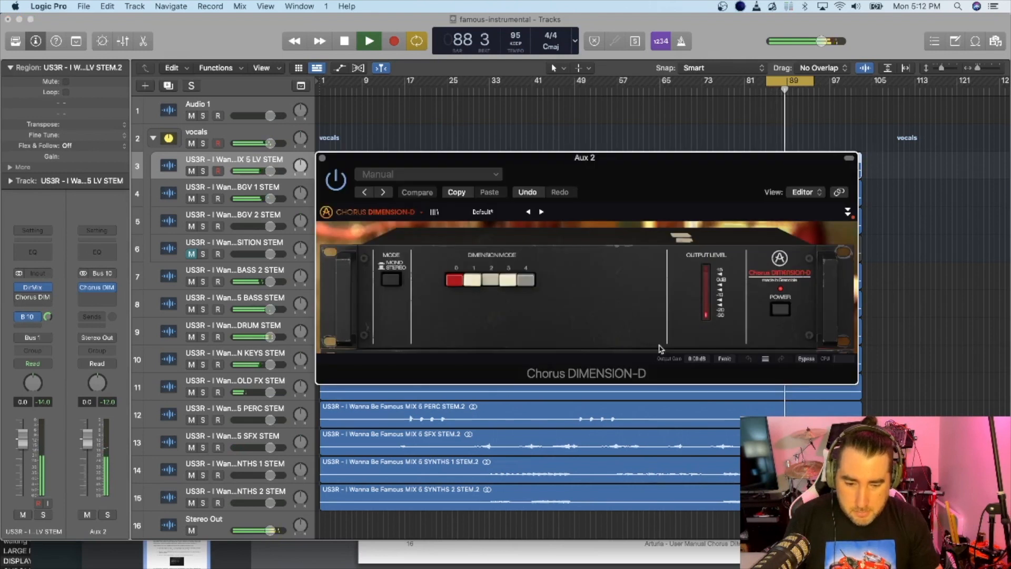
left_click(848, 212)
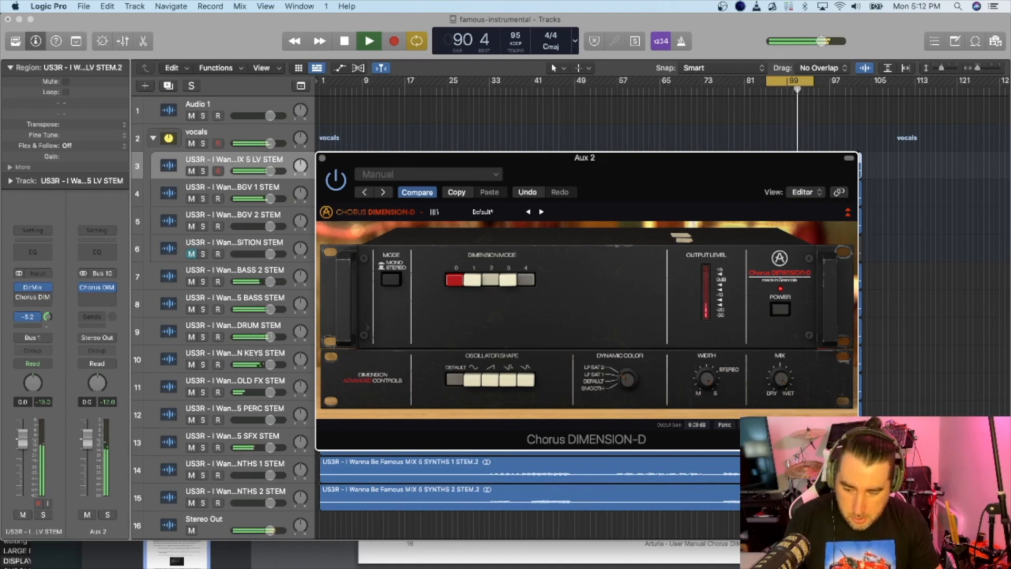
left_click_drag(47, 317, 66, 311)
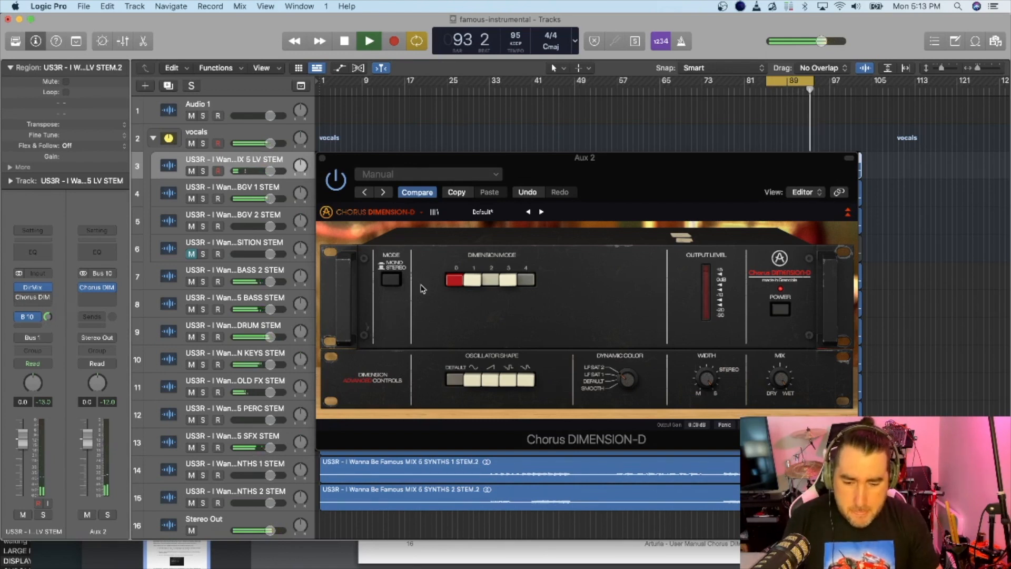
- Audition the vocal chorus send from around bar 29, moving the Aux 2 chorus window off the tracks and closing it
left_click(767, 87)
left_click(470, 87)
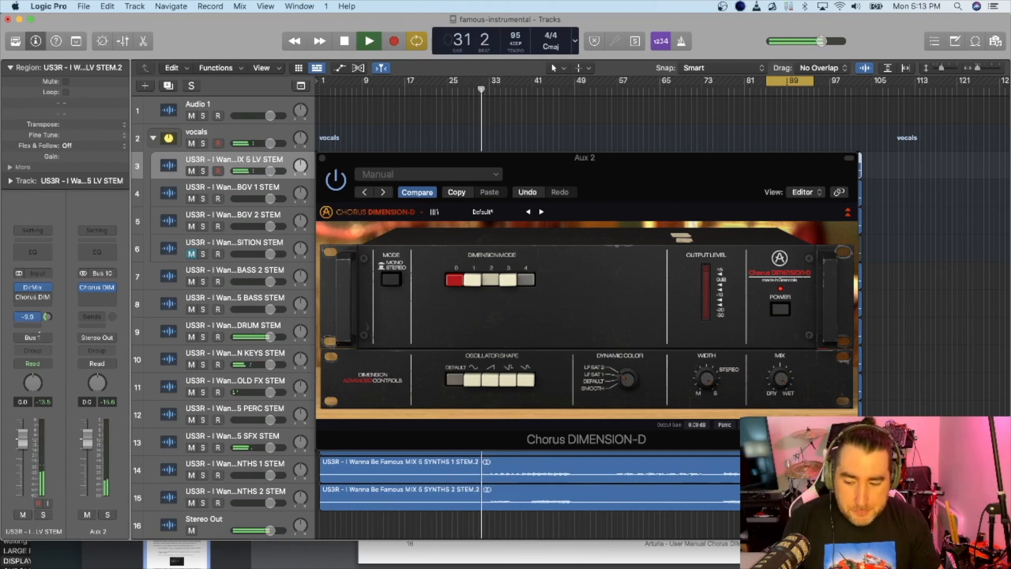
left_click_drag(467, 159, 825, 366)
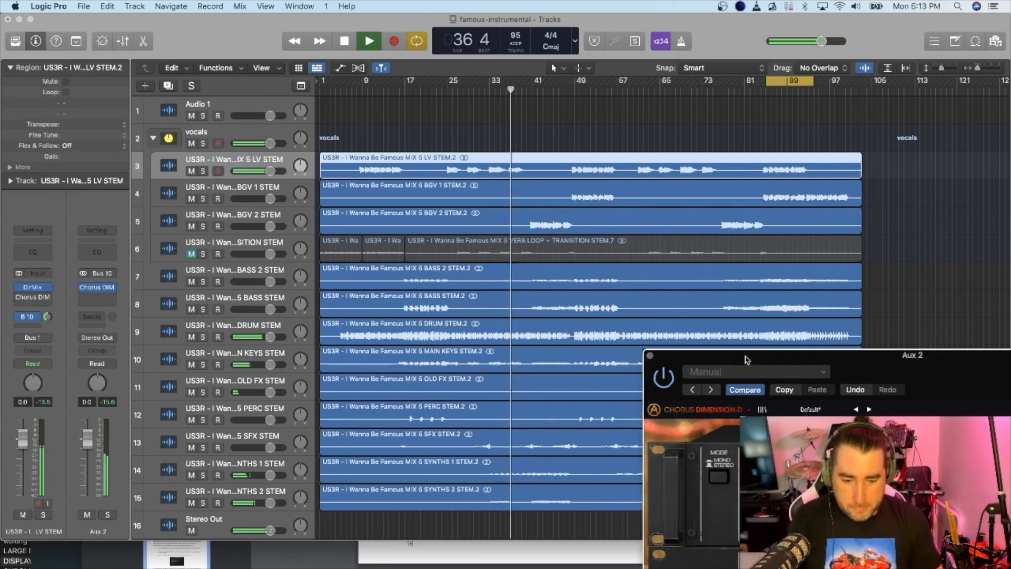
key("ctrl+alt+c")
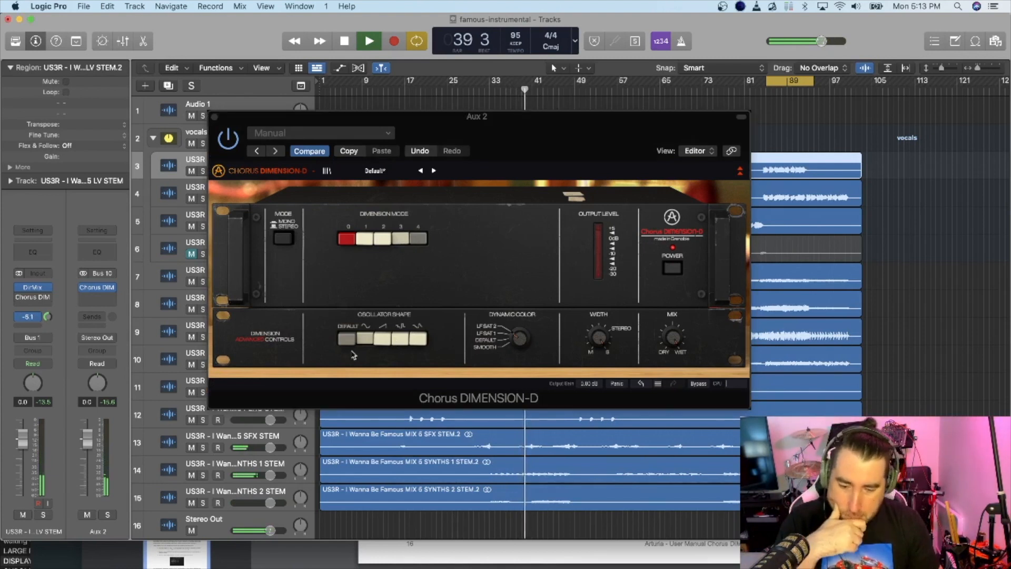
mouse_move(602, 339)
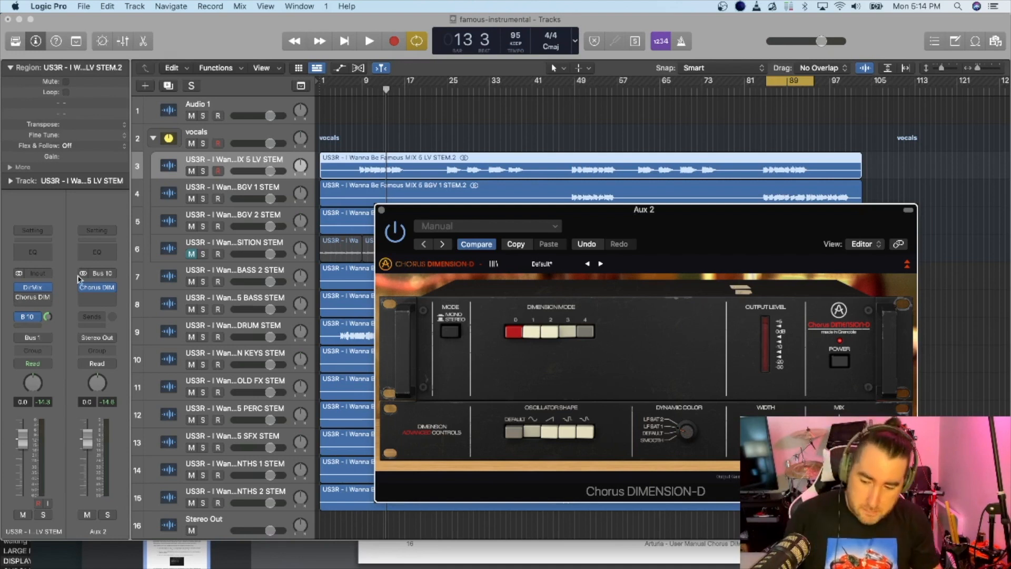
left_click(307, 290)
left_click(384, 209)
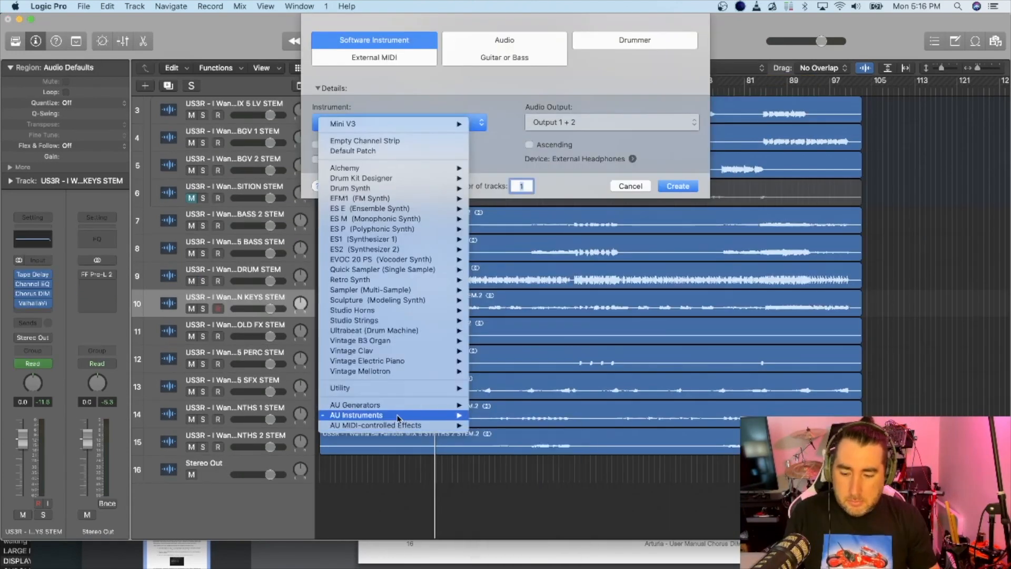
- Choose Arturia's Jup-8 V3 in stereo as the instrument of a new software instrument track
mouse_move(421, 415)
mouse_move(563, 426)
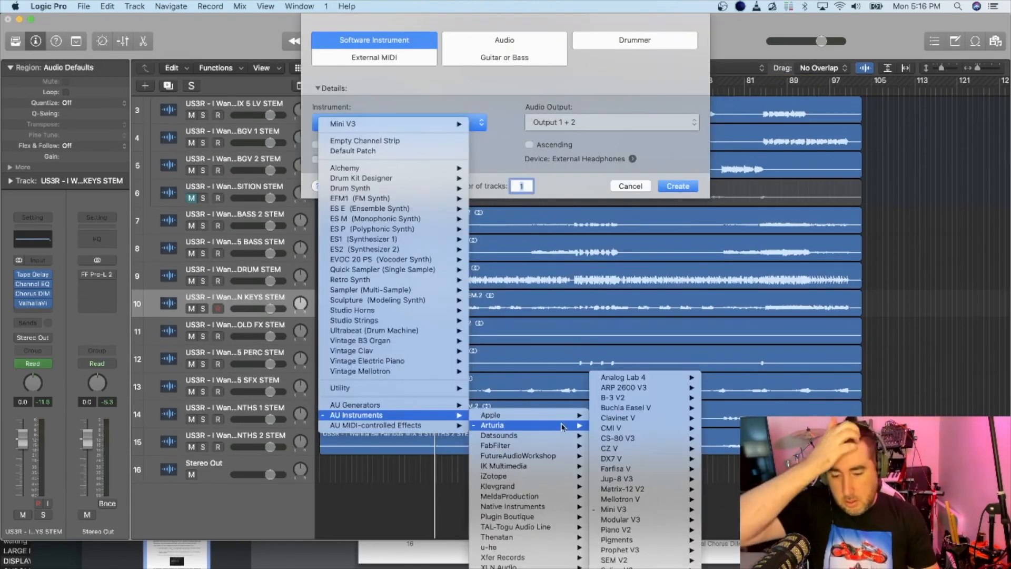
mouse_move(665, 480)
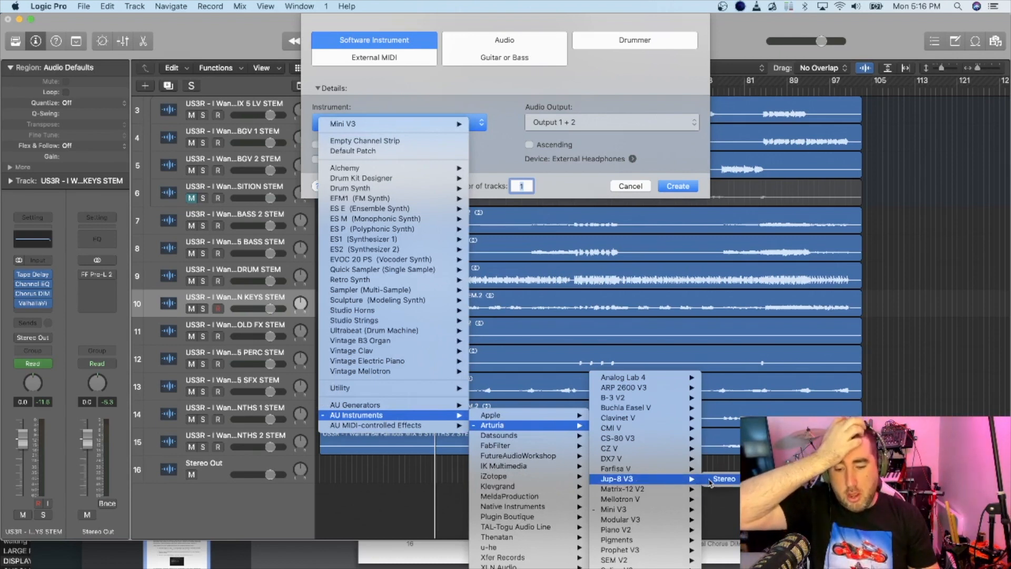
left_click(711, 483)
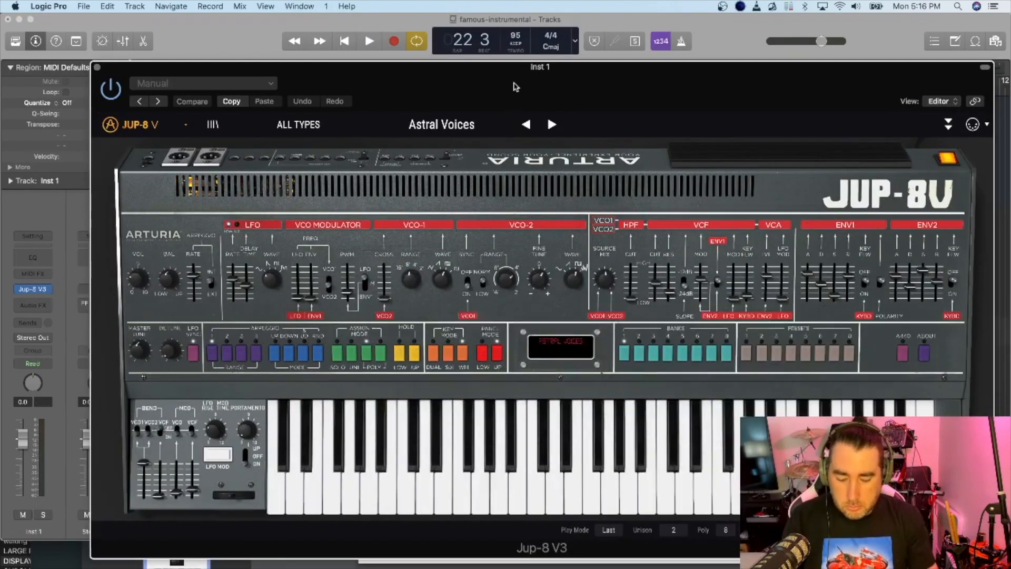
- Bring up Musical Typing and play a few notes with the Jup-8 V3 Astral Voices preset
key("super+k")
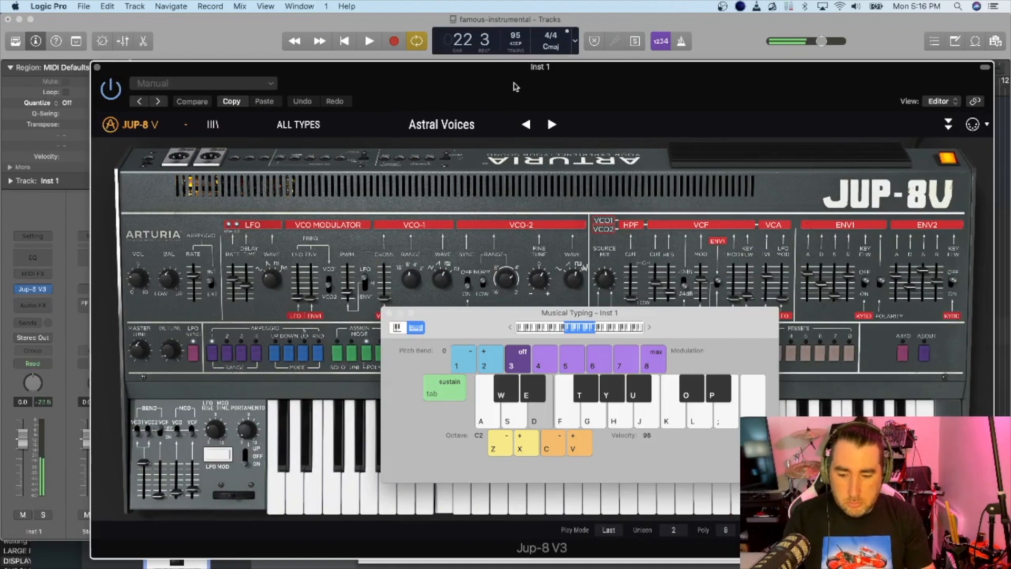
key("k")
key("l")
key("g")
key("d")
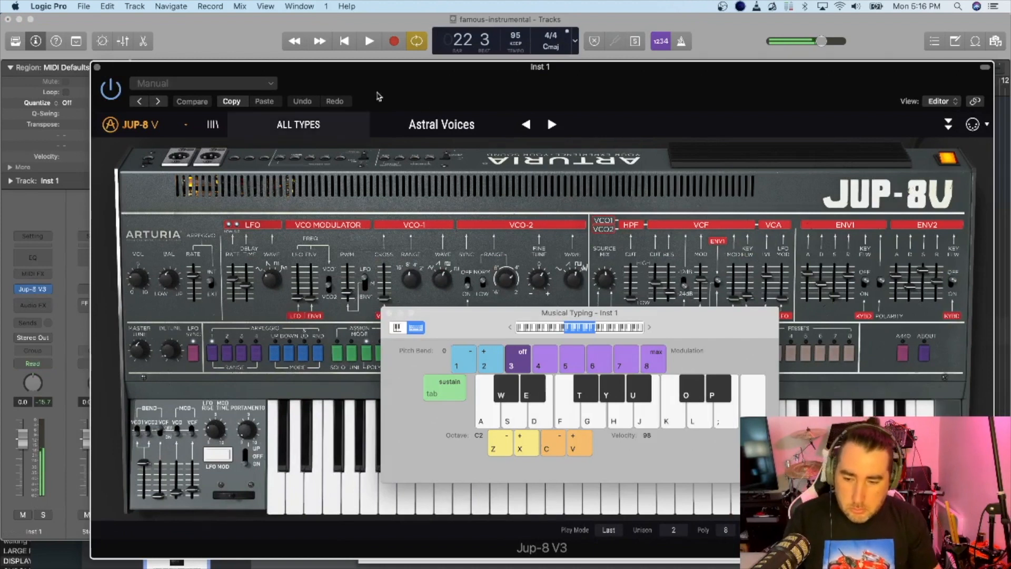
- Close the instrument window and move the Inst 1 track below the SYNTHS 2 stem
key("super+w")
left_click_drag(241, 328, 239, 478)
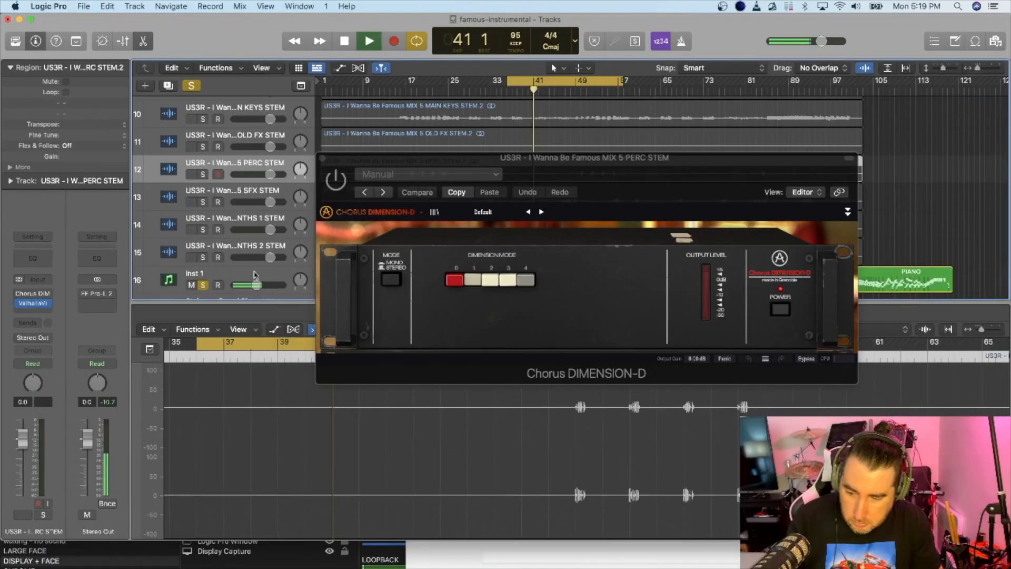
- Insert a Channel EQ on the Inst 1 track, audition the synth with its effects and stop playback
left_click(33, 311)
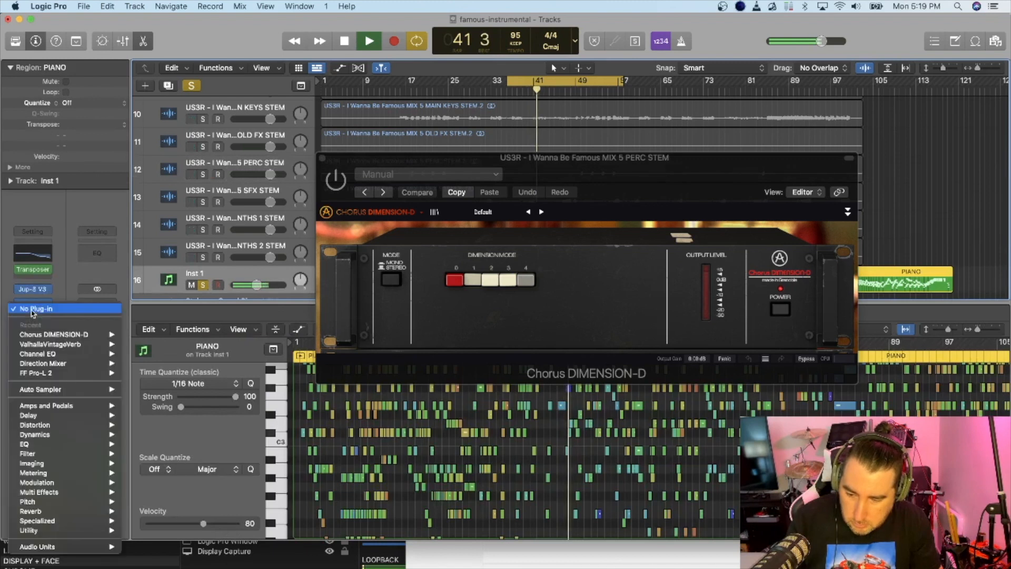
left_click(51, 354)
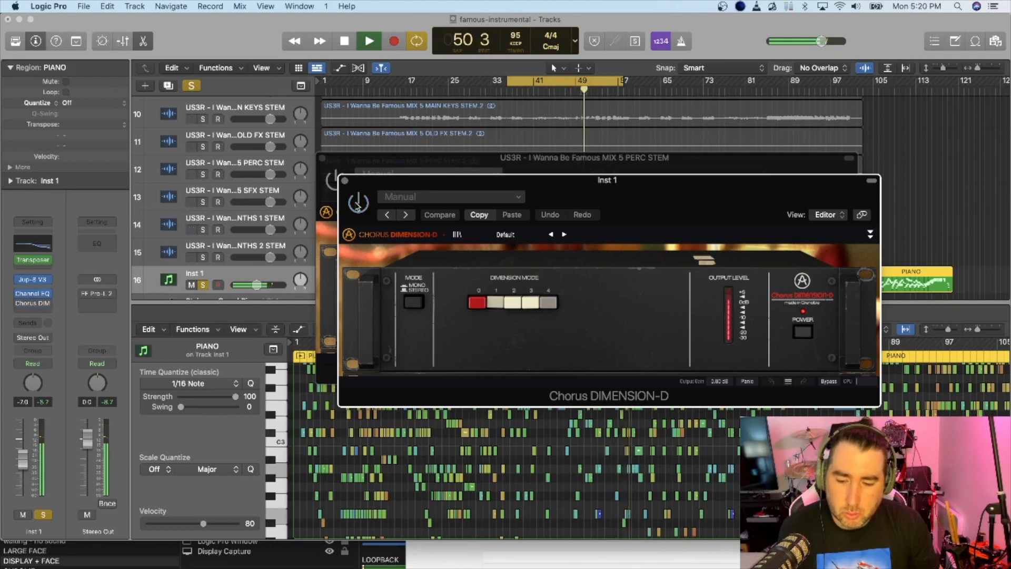
key("space")
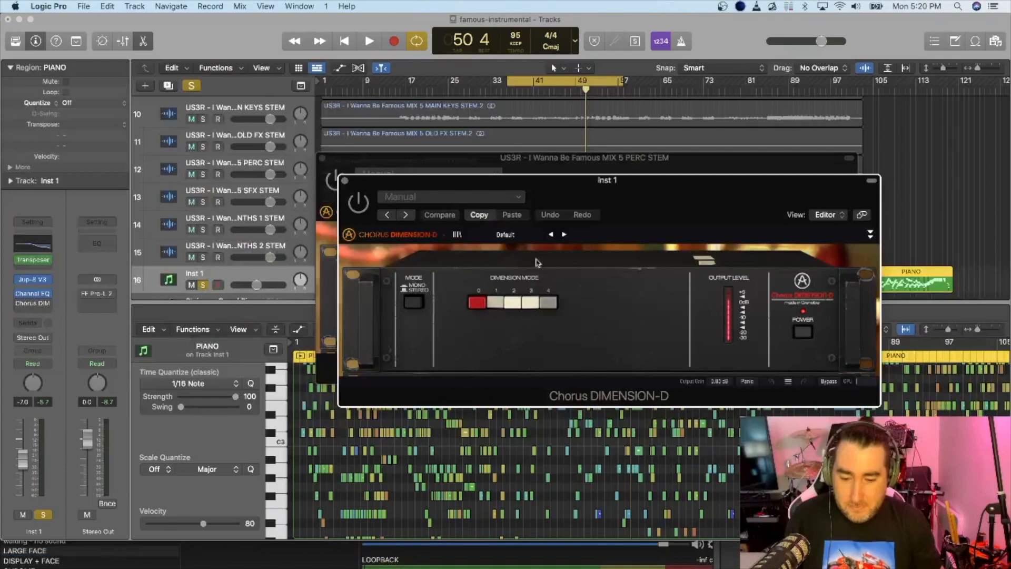
- Start playback, close the PERC STEM plug-in window and switch on the Inst 1 Chorus DIMENSION-D in Dimension Mode 3
key("space")
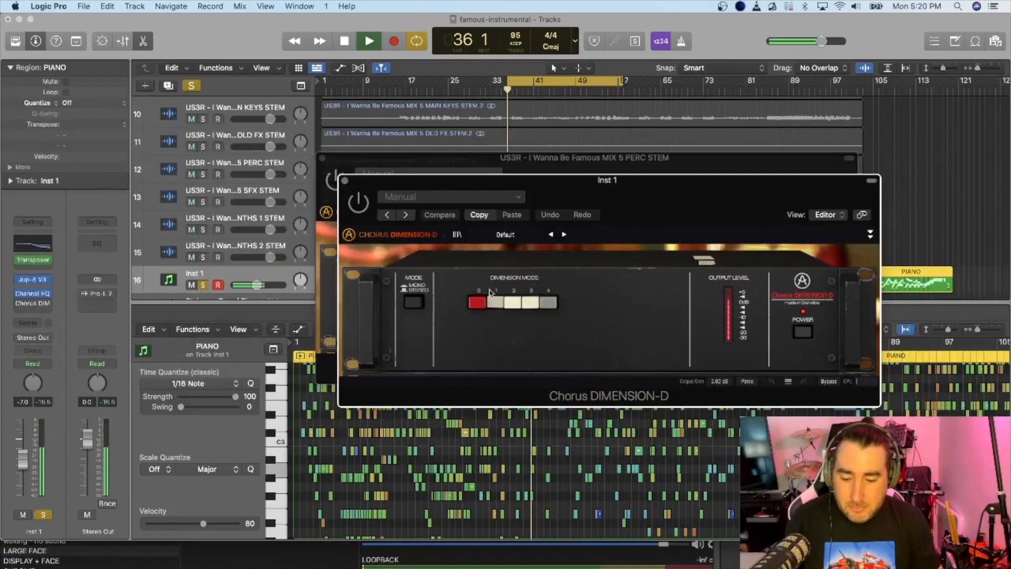
left_click_drag(520, 184, 398, 236)
left_click(322, 158)
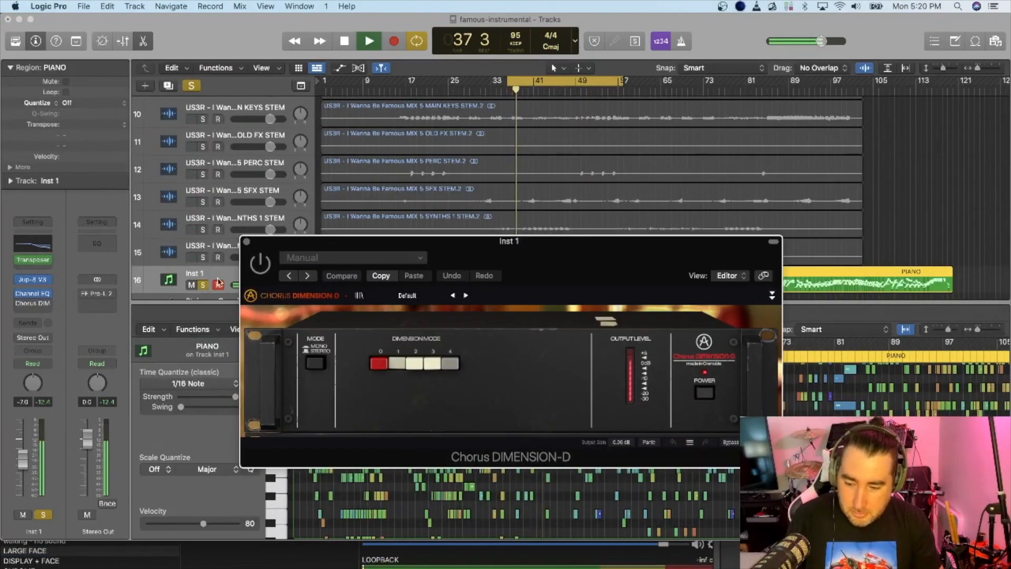
left_click(415, 364)
left_click(433, 363)
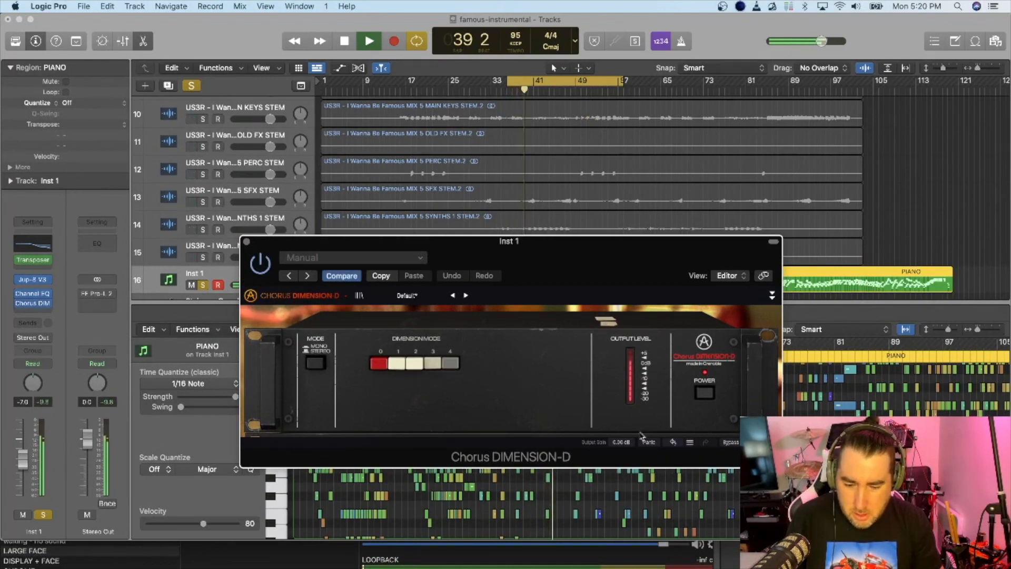
- Expand the chorus's advanced controls and set Mix to about 0.78, the oscillator shape to sine and Dimension Mode to 2
left_click(771, 296)
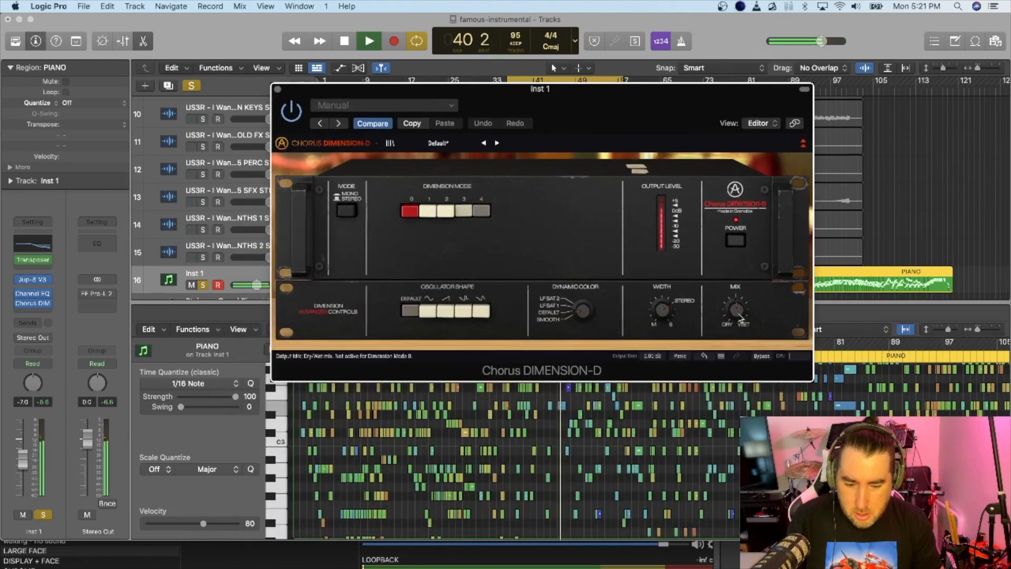
left_click_drag(741, 318, 742, 340)
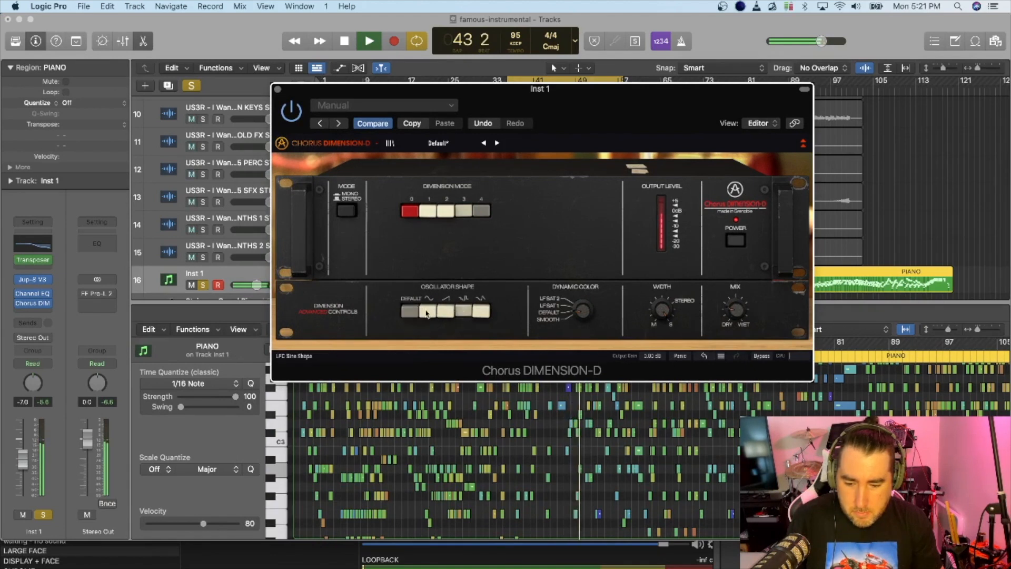
mouse_move(575, 308)
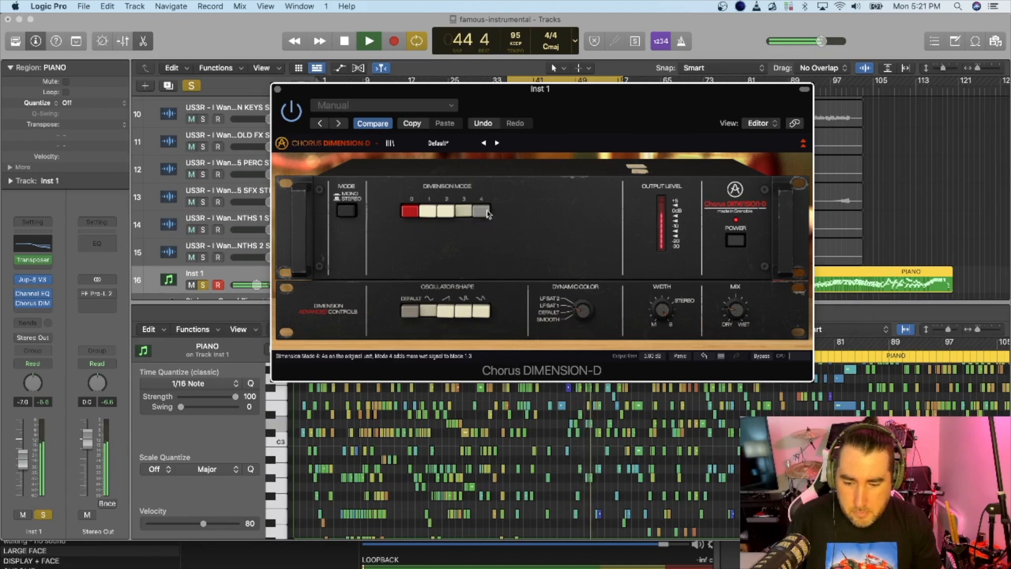
left_click(463, 212)
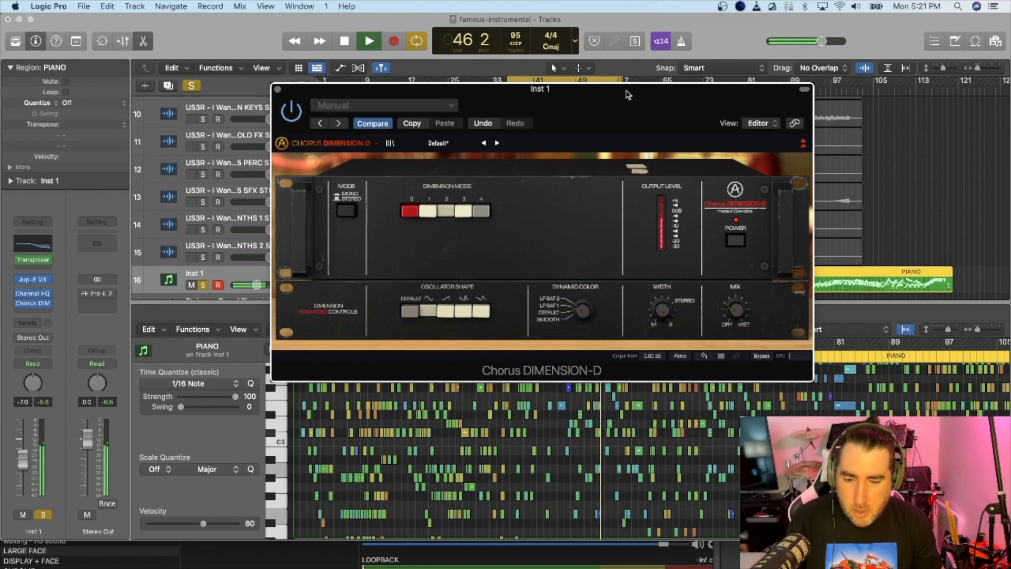
- Continue playback from about bar 8 and bypass the Transposer on Inst 1, moving the chorus window clear of the tracks
left_click_drag(625, 89, 493, 252)
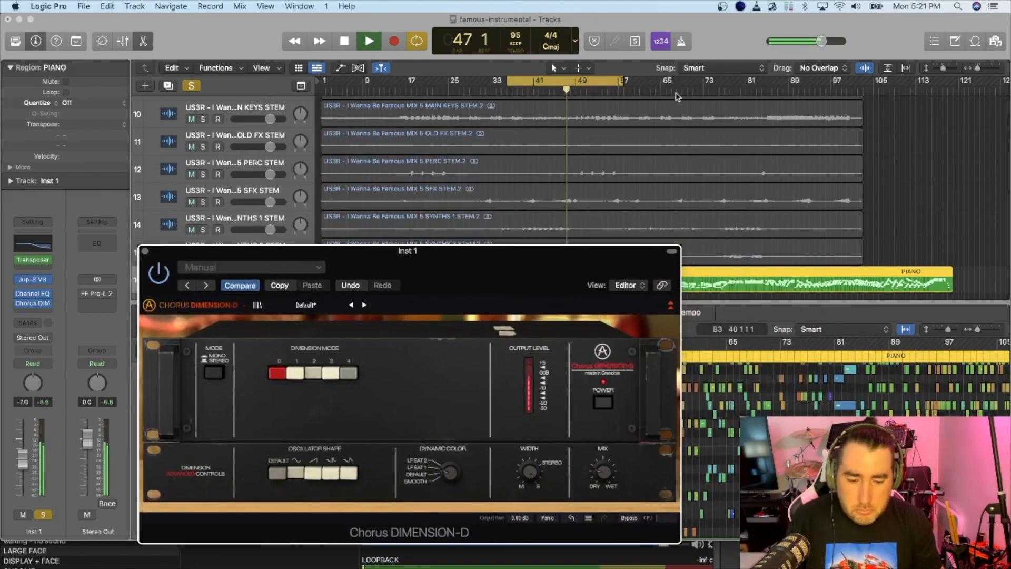
left_click(676, 88)
left_click(357, 91)
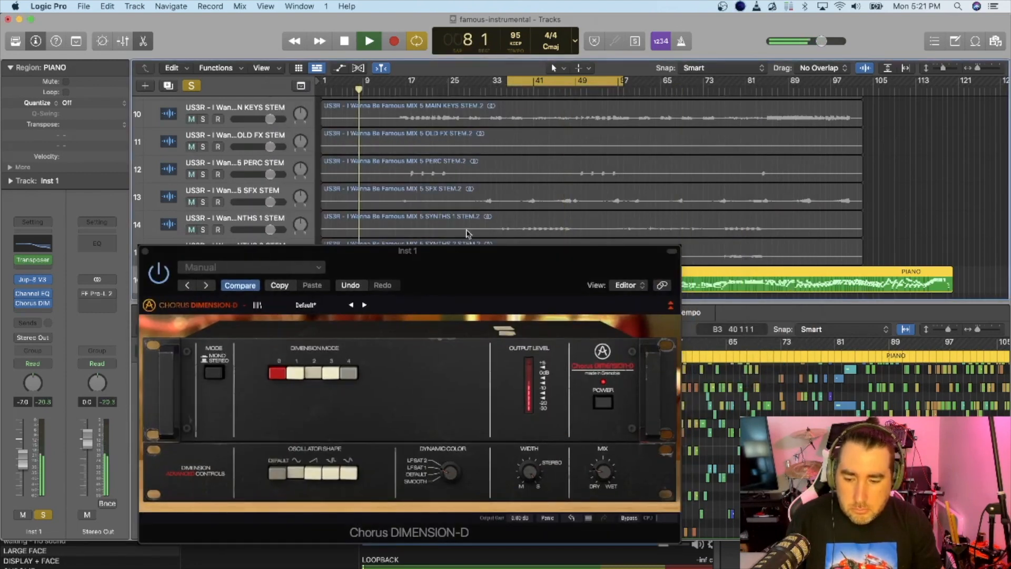
left_click_drag(436, 256, 665, 254)
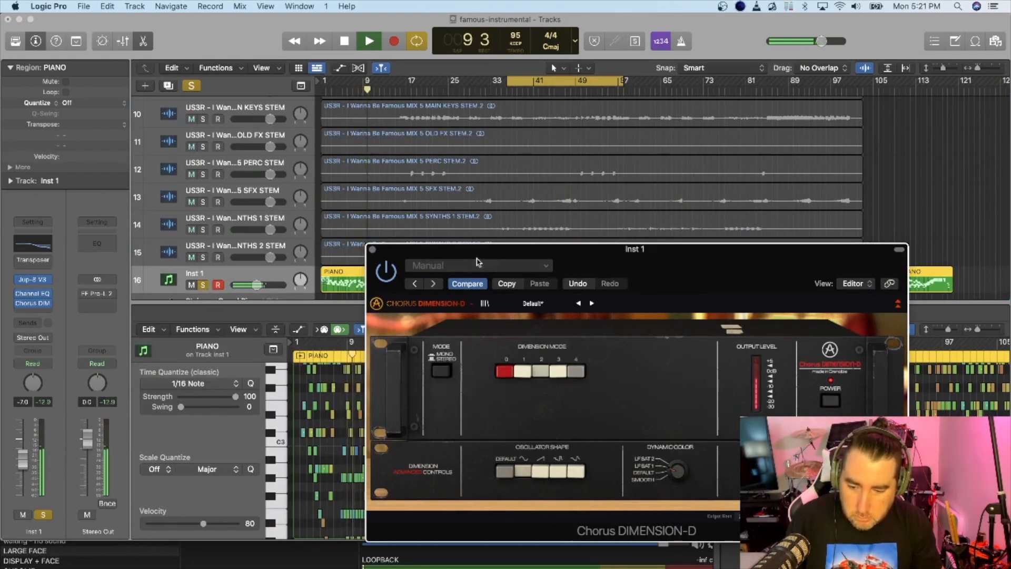
left_click_drag(419, 253, 454, 174)
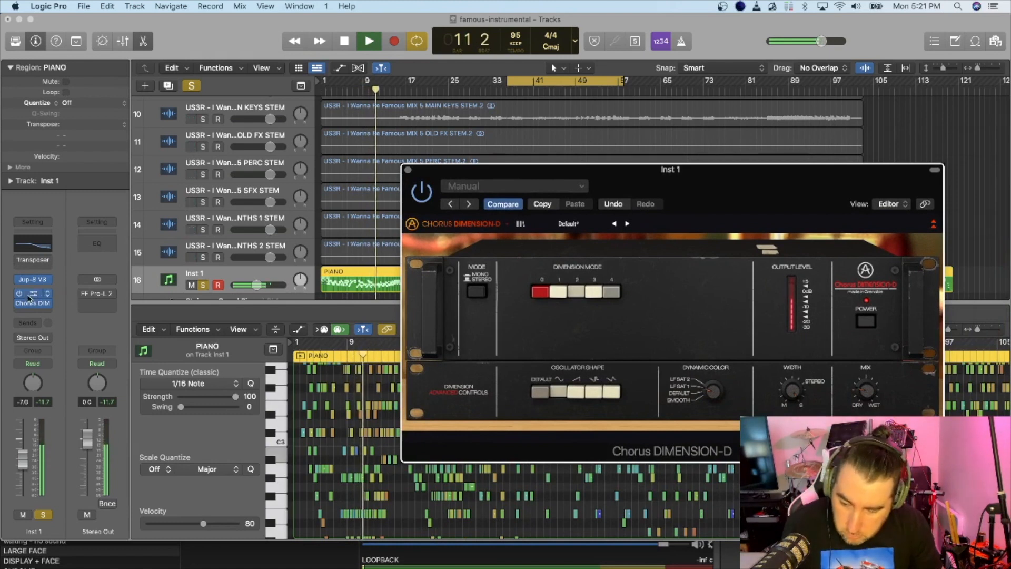
- Insert a stereo ValhallaVintageVerb after the chorus on Inst 1 and lower its Mix to about 45%
left_click(42, 304)
left_click(52, 334)
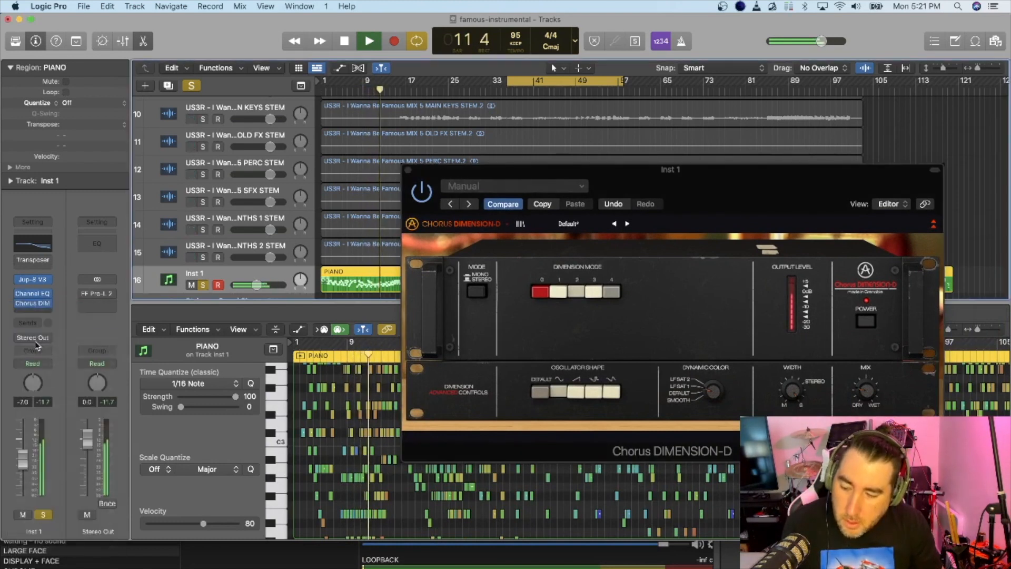
left_click(31, 311)
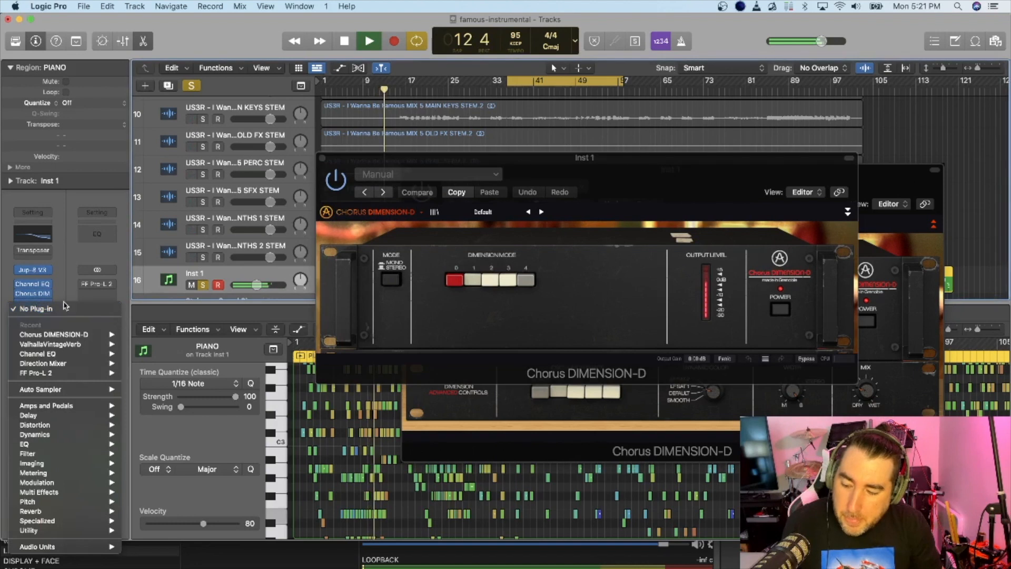
left_click(45, 308)
left_click(45, 306)
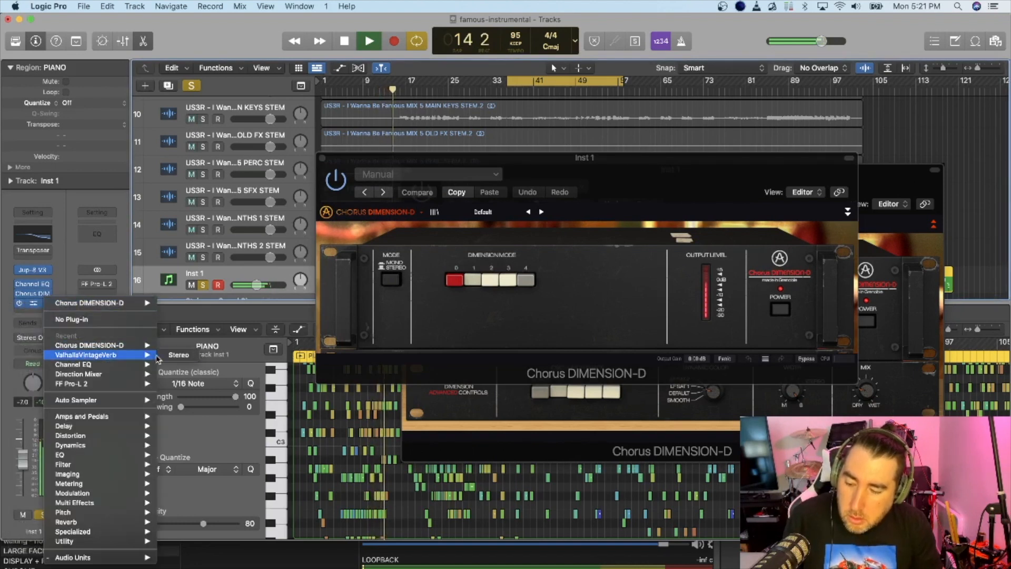
left_click(79, 355)
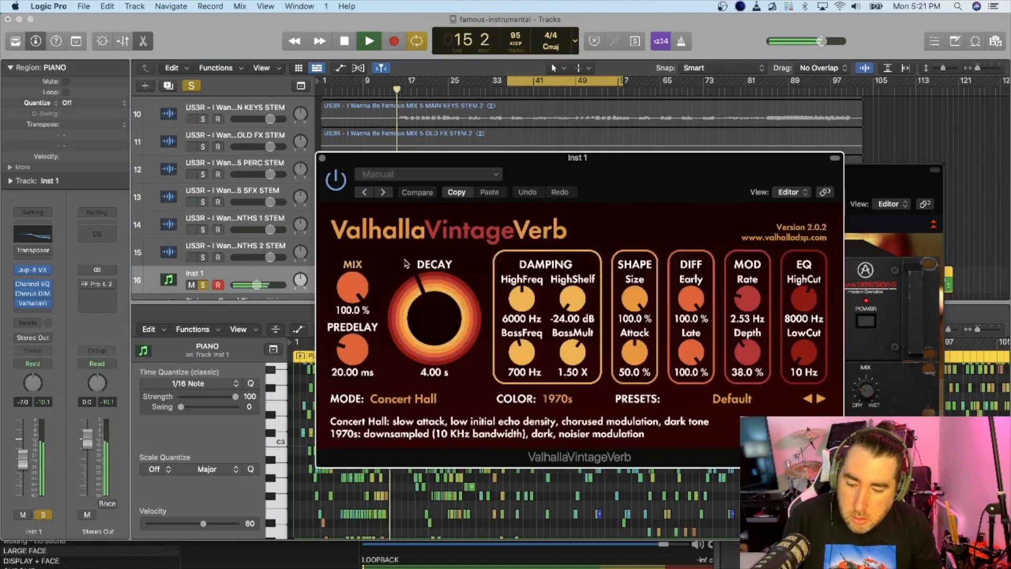
left_click_drag(353, 288, 326, 355)
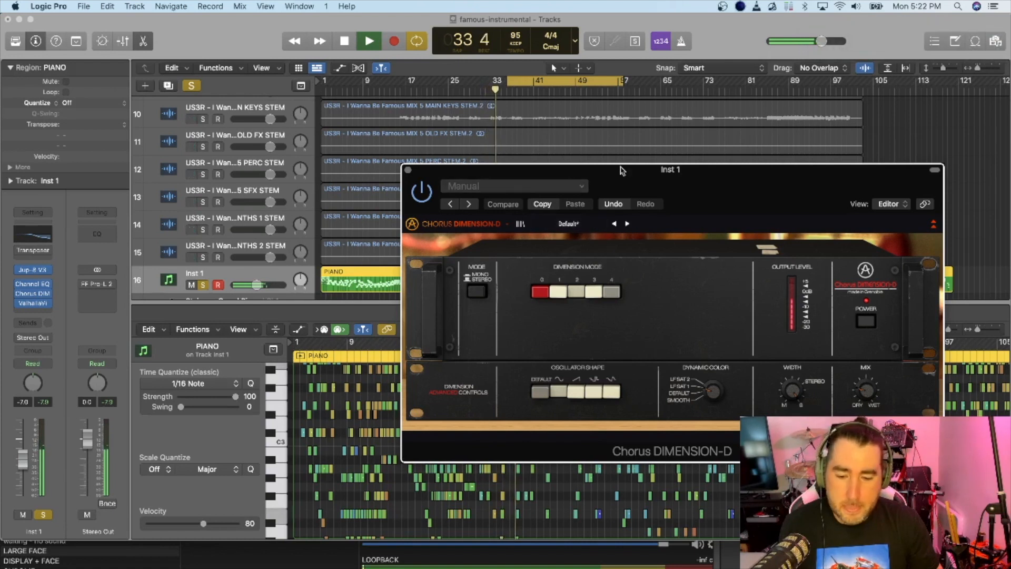
- Audition Dimension Mode 3 on the chorus with the reverb, and settle on Mode 1 with the Default oscillator shape
left_click_drag(620, 175, 537, 131)
left_click(493, 247)
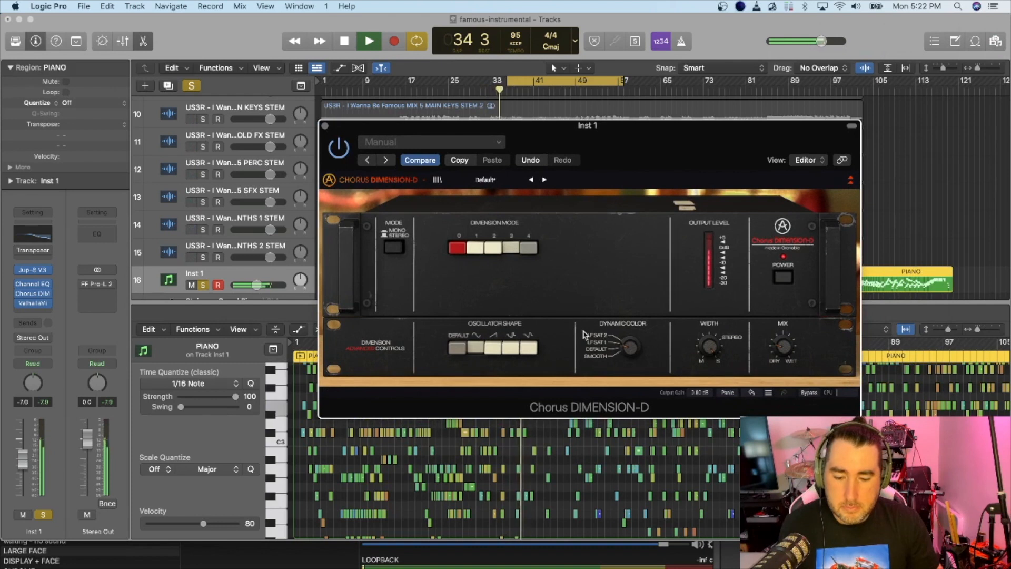
mouse_move(784, 347)
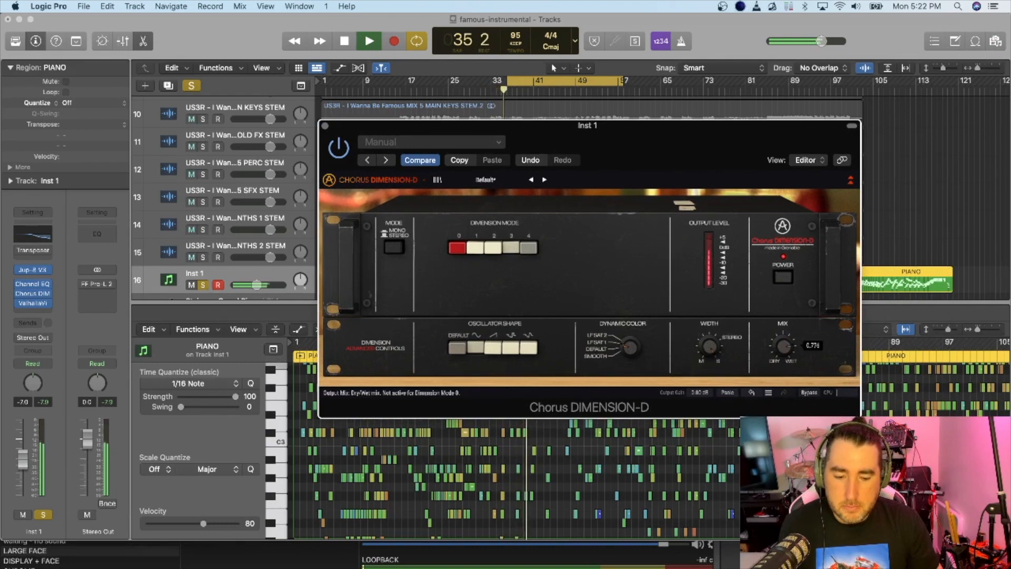
left_click(473, 248)
left_click(457, 348)
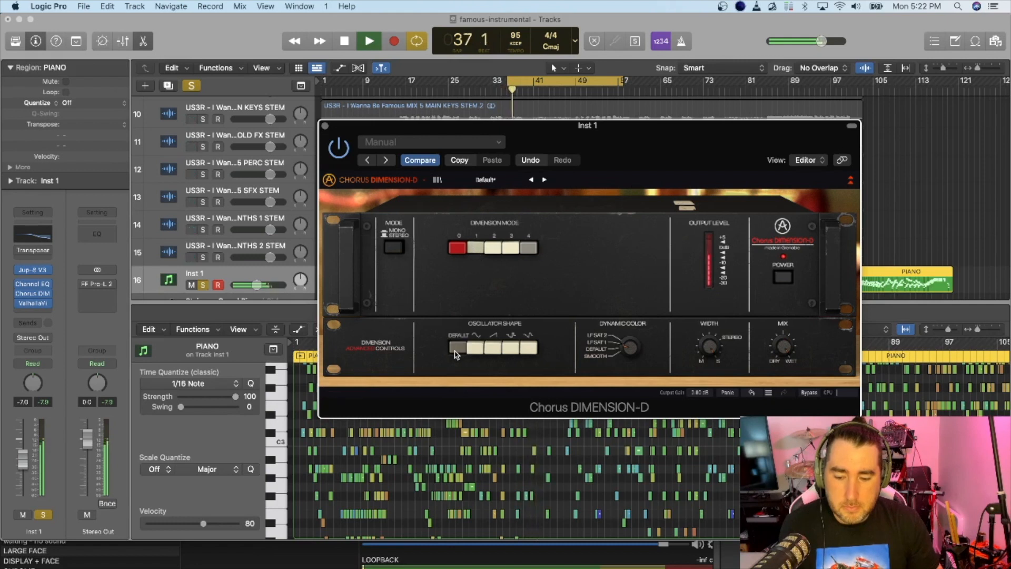
mouse_move(712, 348)
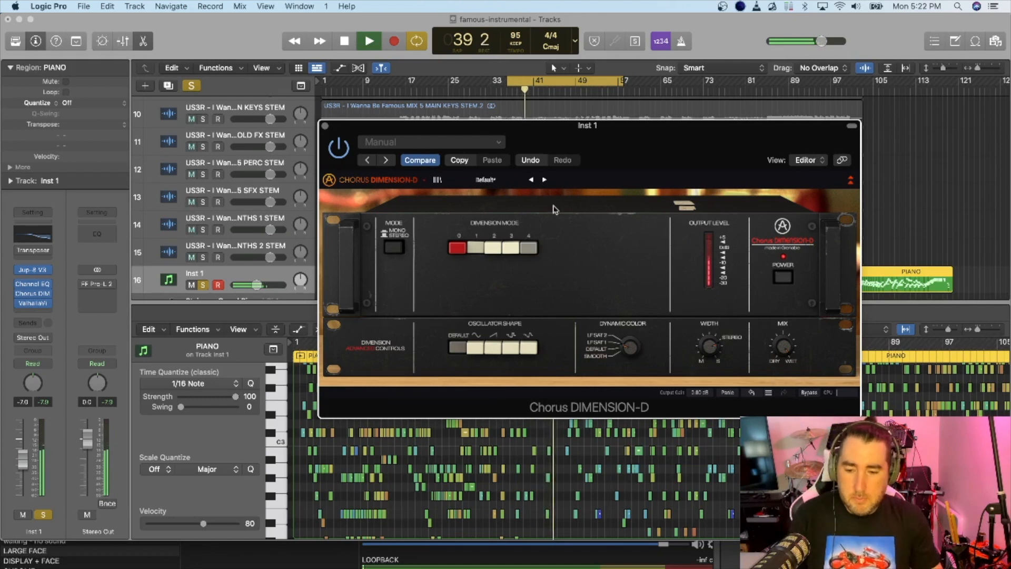
- Close the chorus window and open the ValhallaVintageVerb on Inst 1
left_click(325, 125)
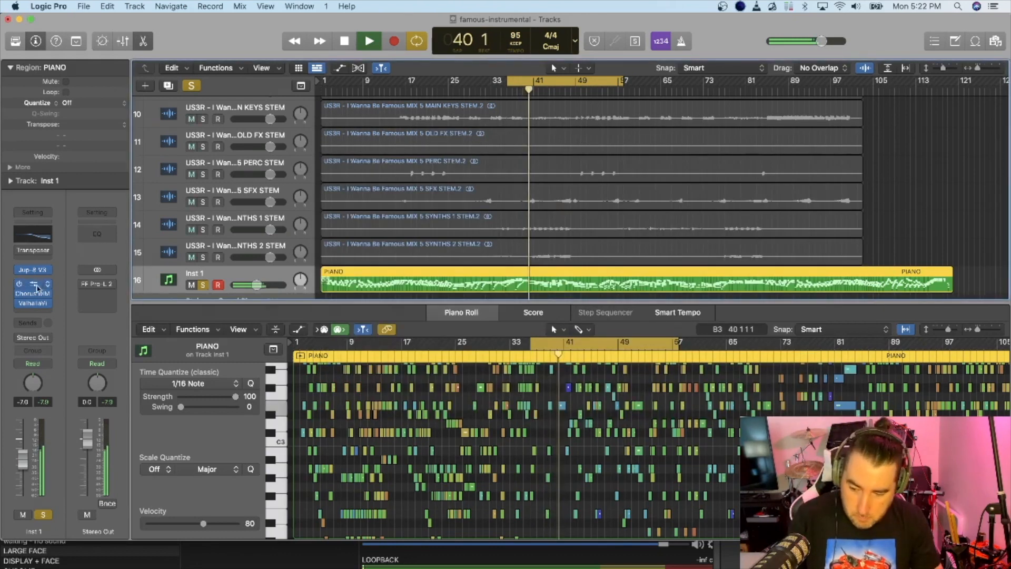
left_click(33, 303)
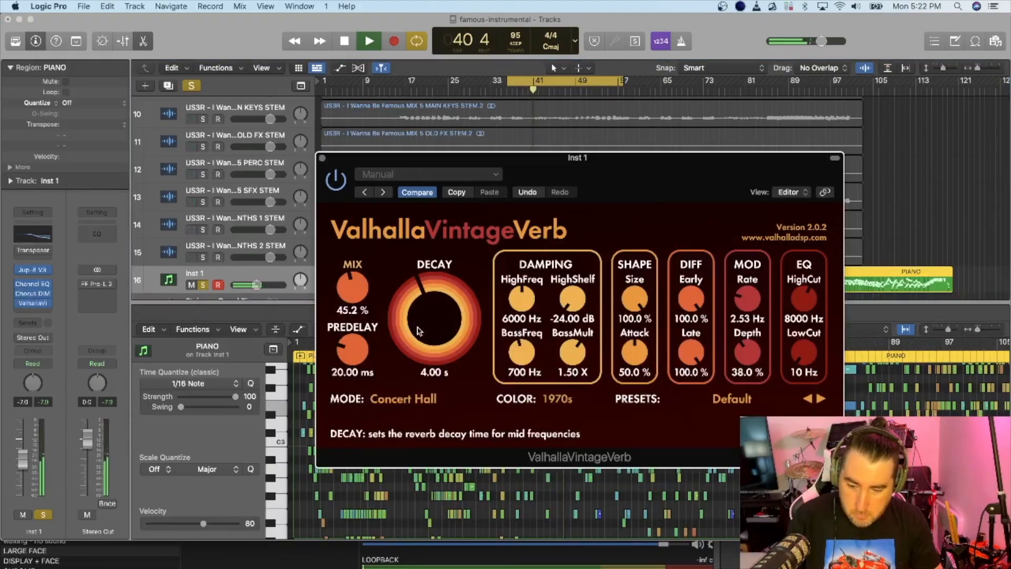